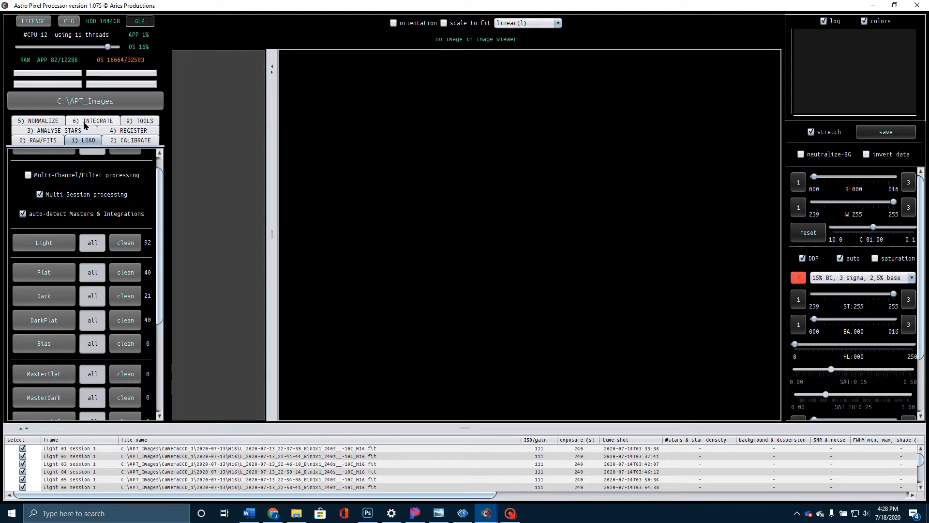
# - Set the integration weights to quality for stacking the light frames
pyautogui.click(85, 119)
pyautogui.scroll(-2, 116, 235)
pyautogui.scroll(2, 117, 234)
pyautogui.scroll(-2, 121, 233)
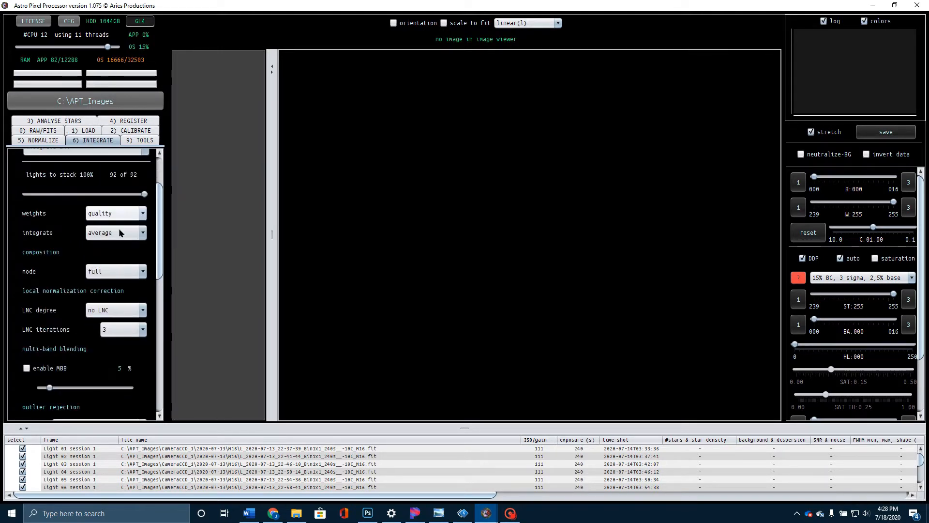
pyautogui.scroll(-1, 121, 233)
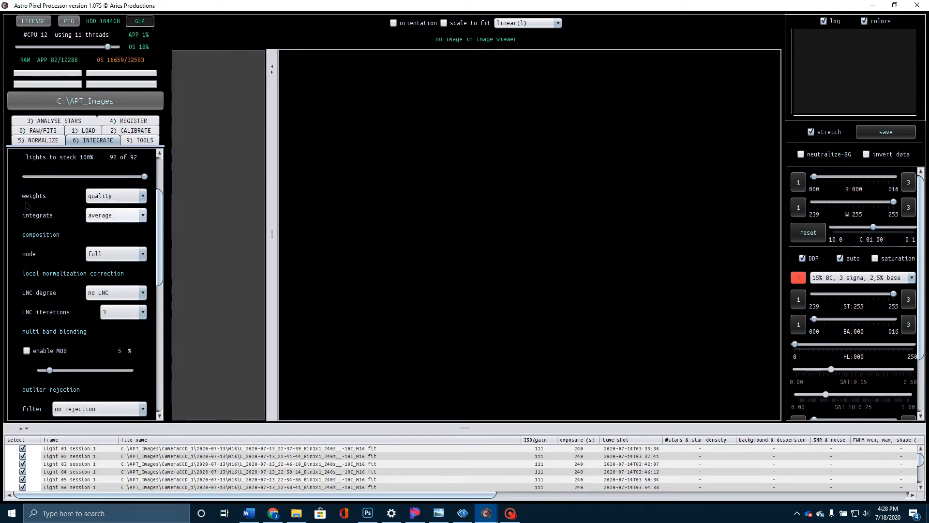
pyautogui.click(115, 196)
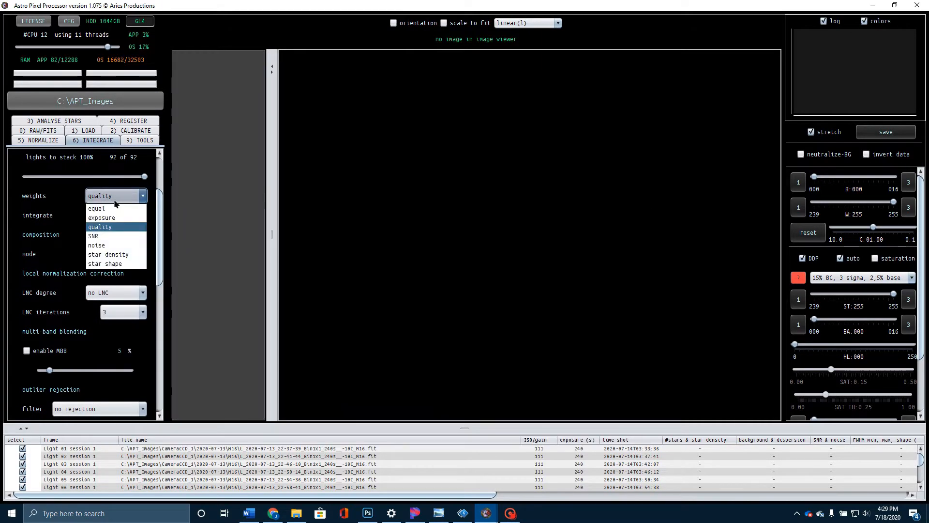
pyautogui.click(101, 228)
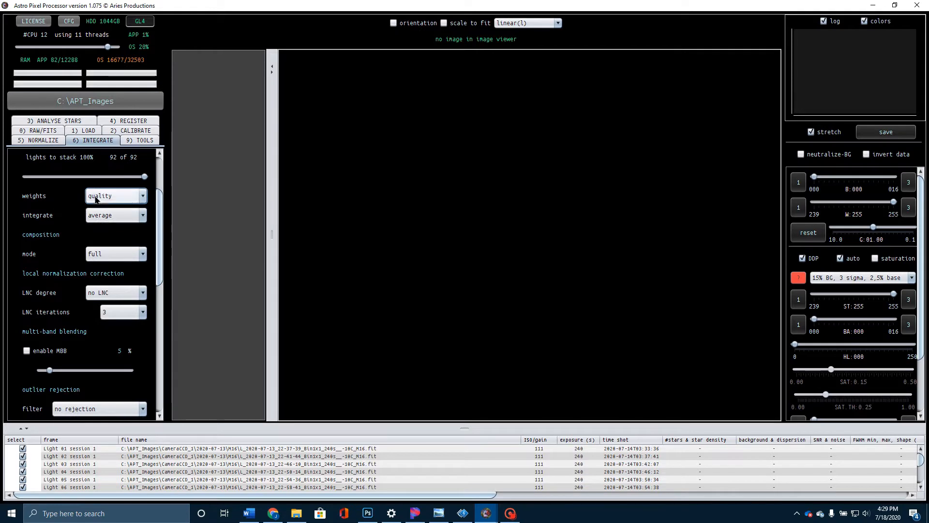
# - Set the local normalization correction for the integration to 1st degree LNC
pyautogui.scroll(-2, 90, 260)
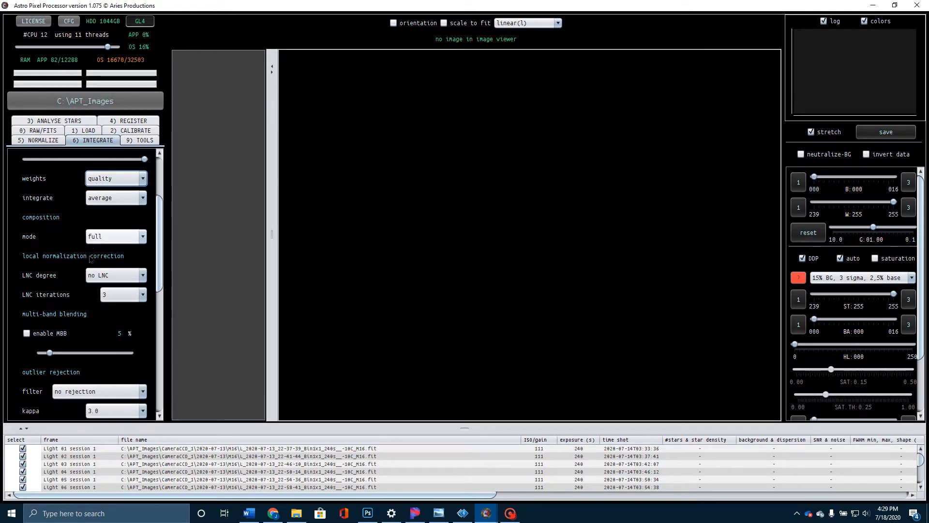
pyautogui.scroll(-2, 90, 259)
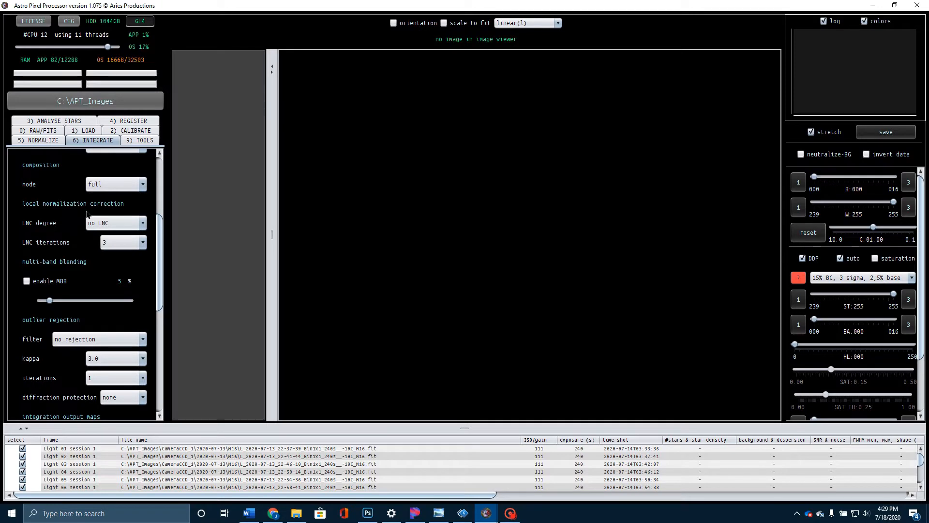
pyautogui.click(110, 224)
pyautogui.click(100, 245)
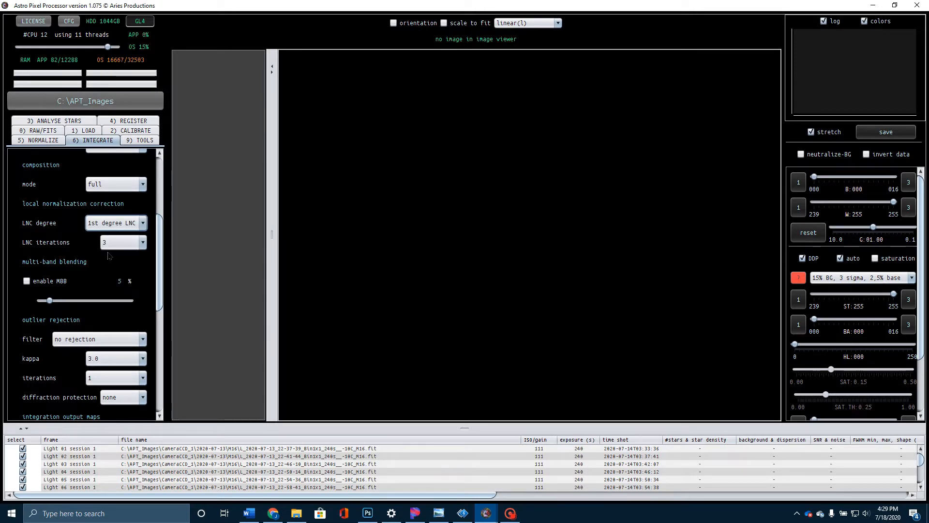
# - Set the outlier rejection filter for the integration to LN MAD sigma clip
pyautogui.scroll(-3, 107, 256)
pyautogui.scroll(-2, 107, 256)
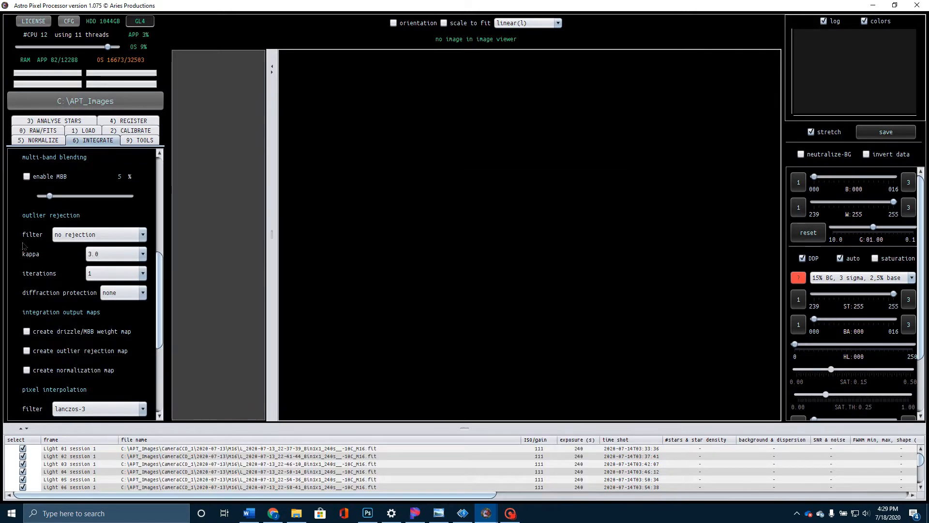
pyautogui.click(90, 237)
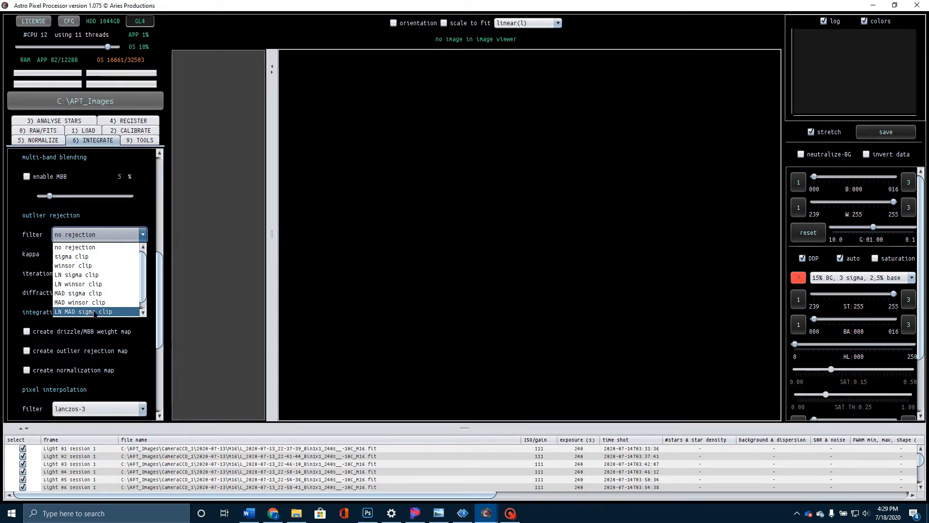
pyautogui.click(95, 312)
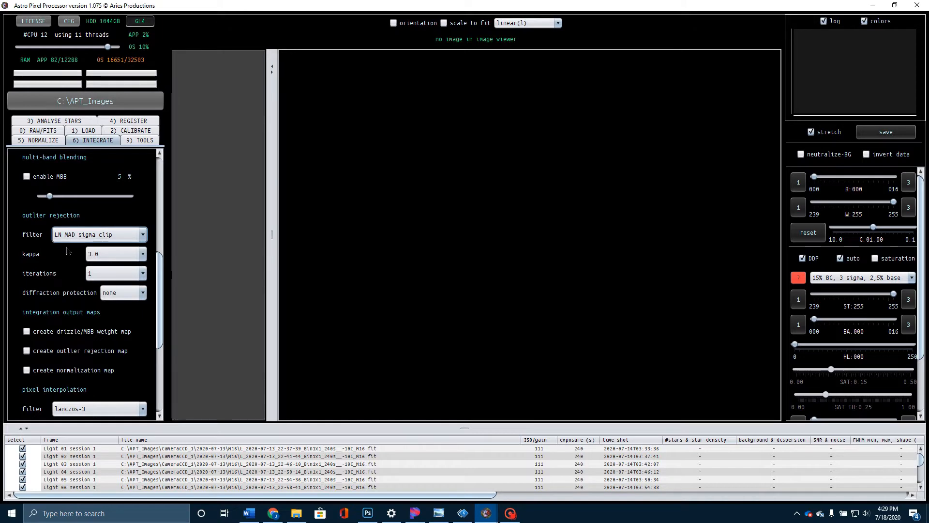
# - Integrate the light frames in bayer drizzle mode at a scale of 2.0
pyautogui.scroll(-2, 53, 286)
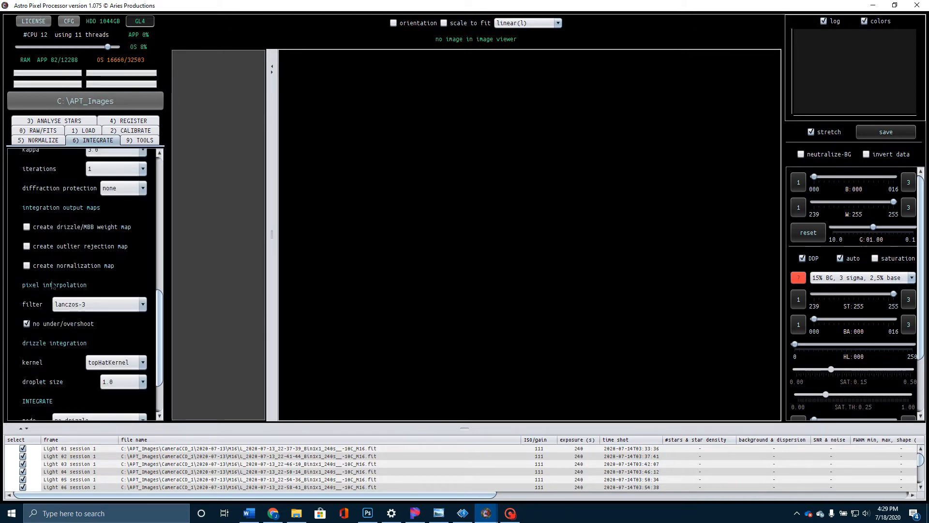
pyautogui.scroll(-3, 53, 285)
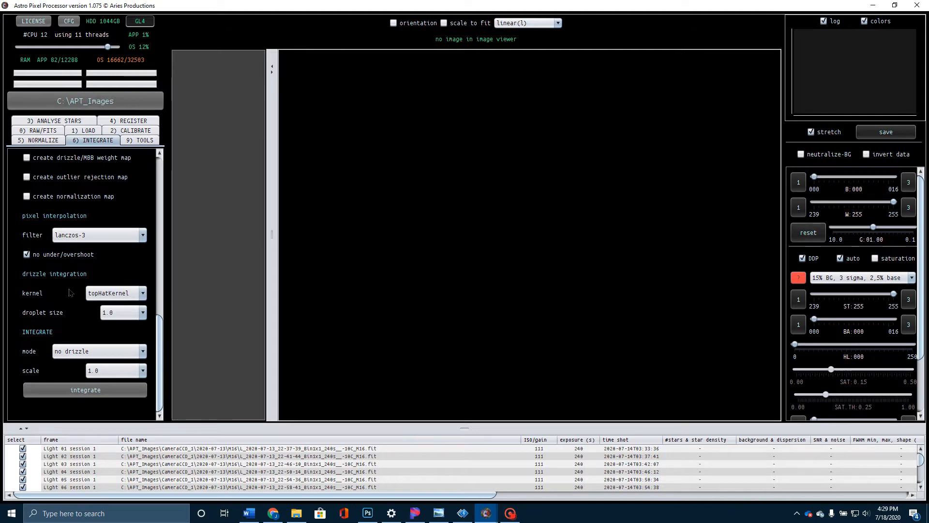
pyautogui.click(104, 351)
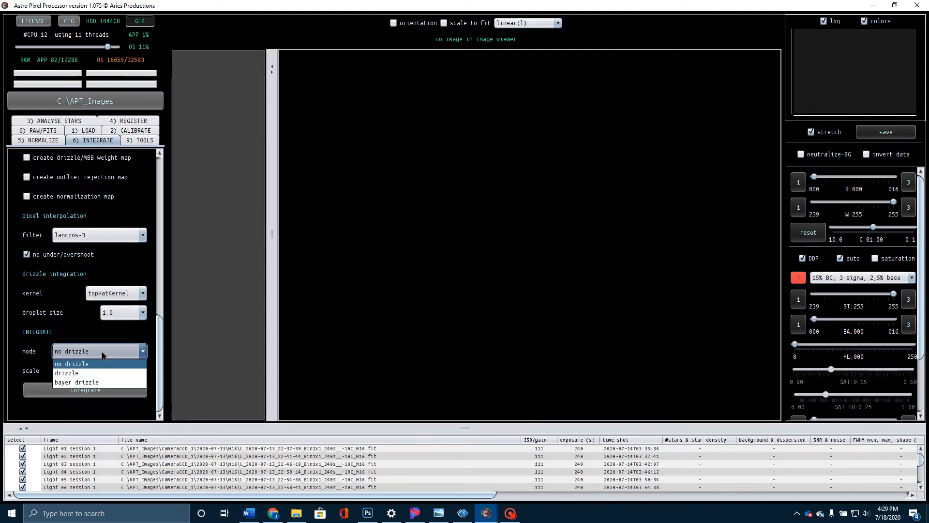
pyautogui.click(94, 383)
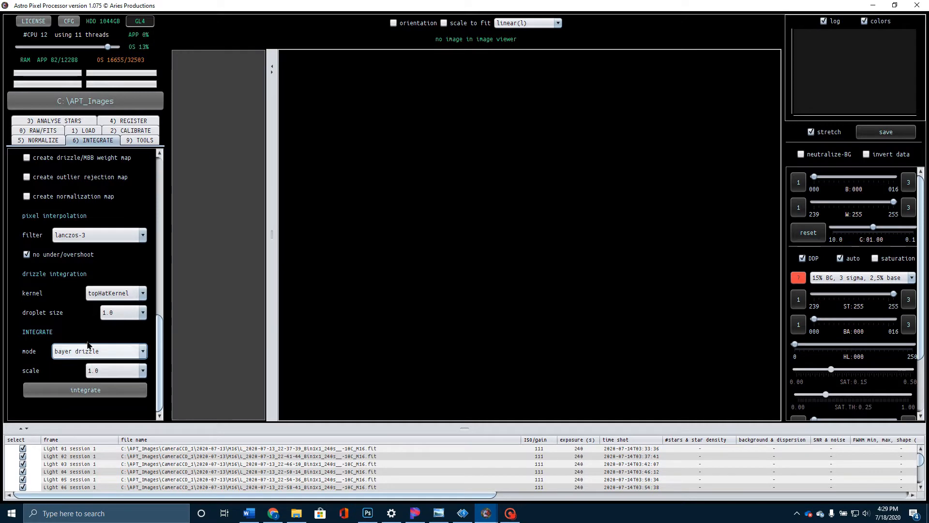
pyautogui.click(141, 372)
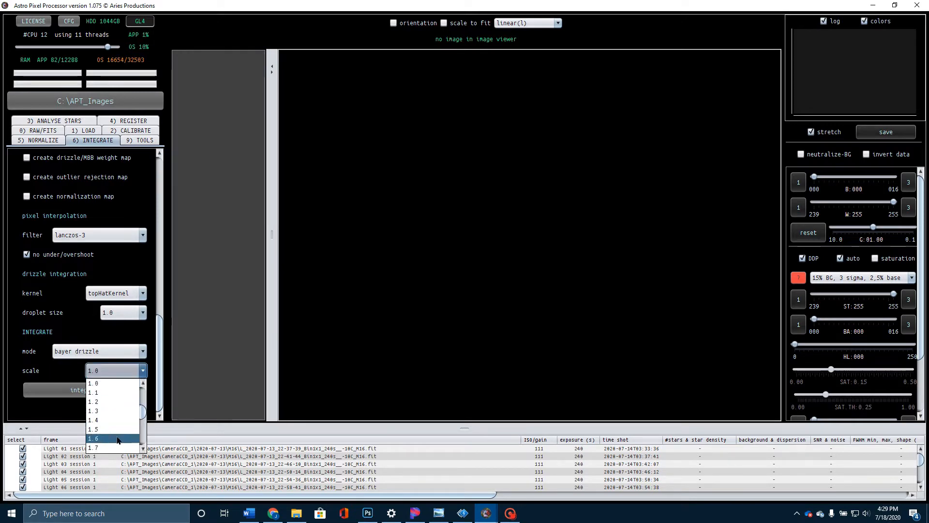
pyautogui.scroll(-2, 110, 437)
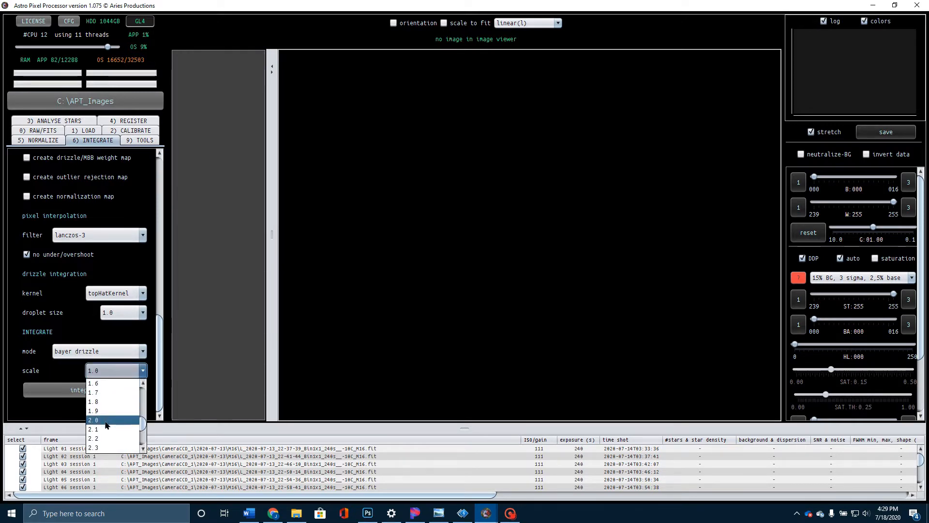
pyautogui.click(107, 420)
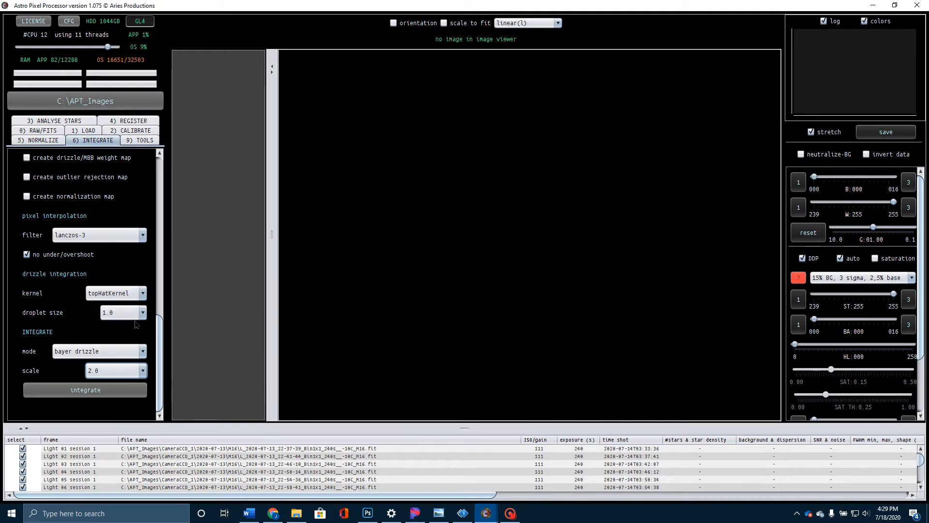
pyautogui.click(72, 390)
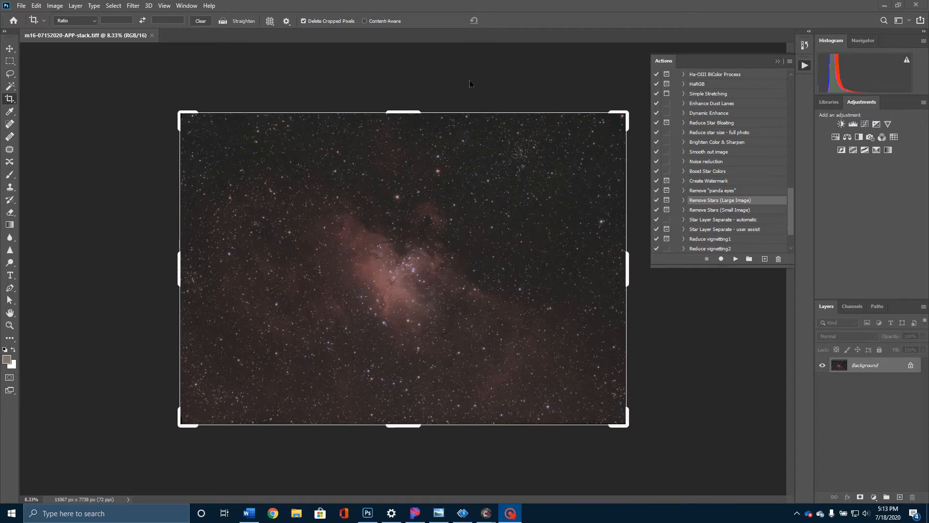
pyautogui.press('Return')
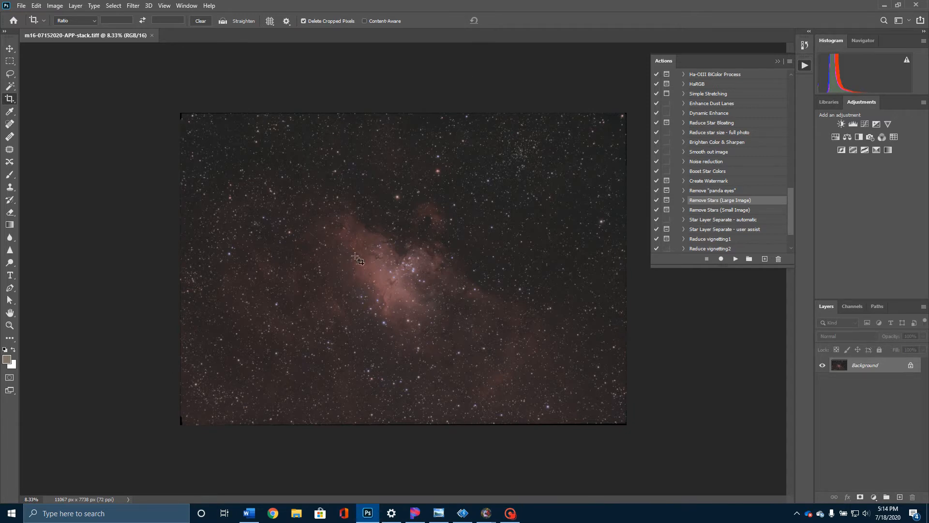
pyautogui.click(55, 6)
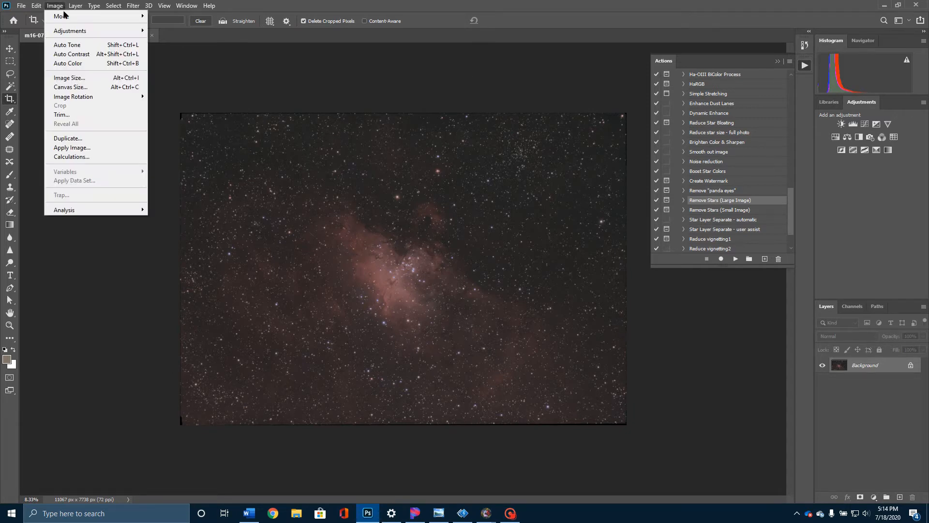
pyautogui.click(78, 78)
pyautogui.write('50')
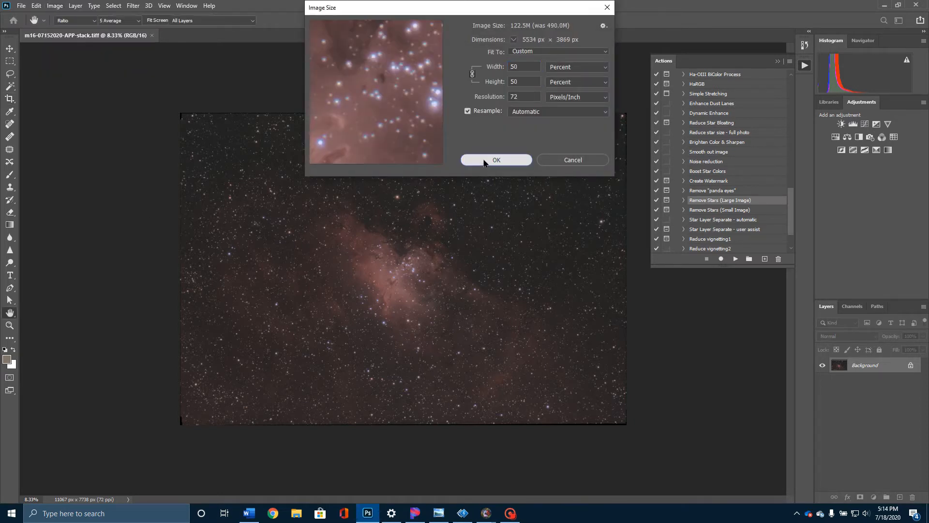
pyautogui.click(484, 160)
# - Crop the dark stacking edges off all sides of the image, leaving about 5342 × 3653 px
pyautogui.press('c')
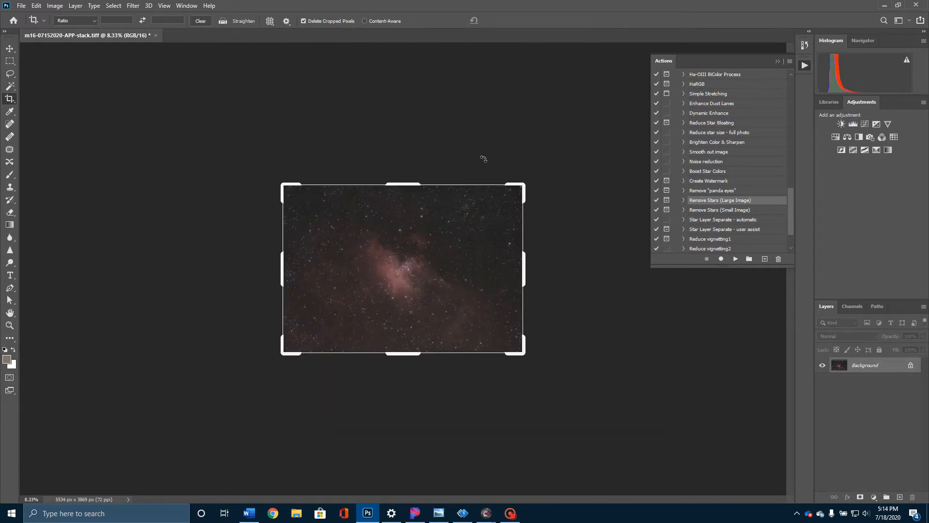
pyautogui.hotkey('ctrl', '+')
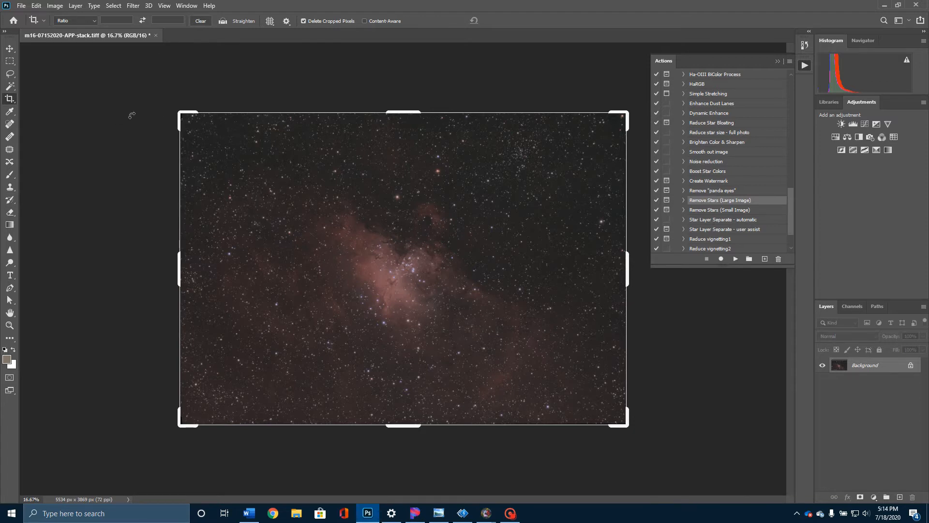
pyautogui.moveTo(182, 114); pyautogui.dragTo(181, 118)
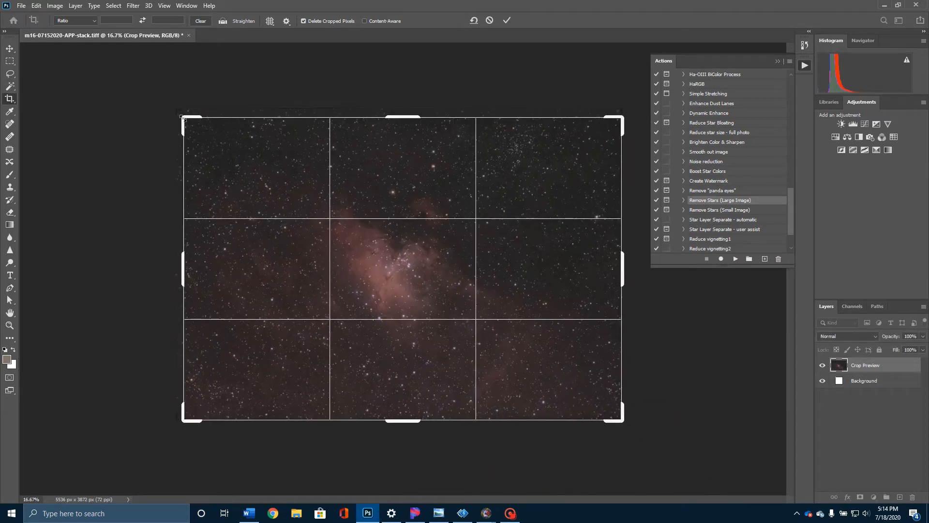
pyautogui.moveTo(621, 420); pyautogui.dragTo(619, 418)
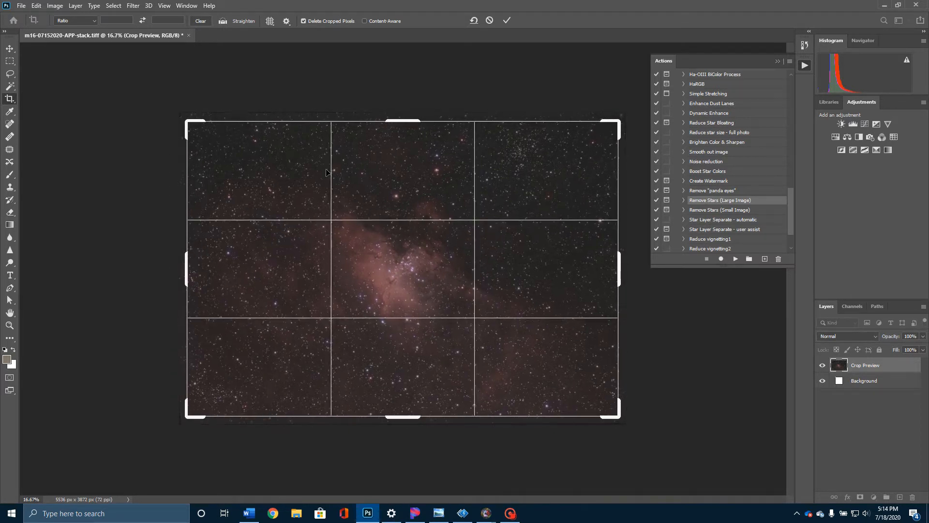
pyautogui.click(55, 6)
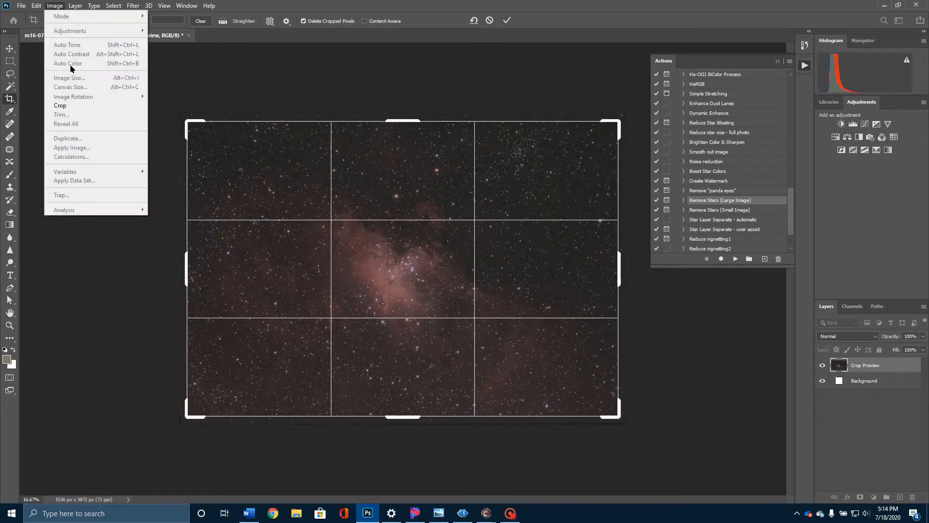
pyautogui.click(68, 105)
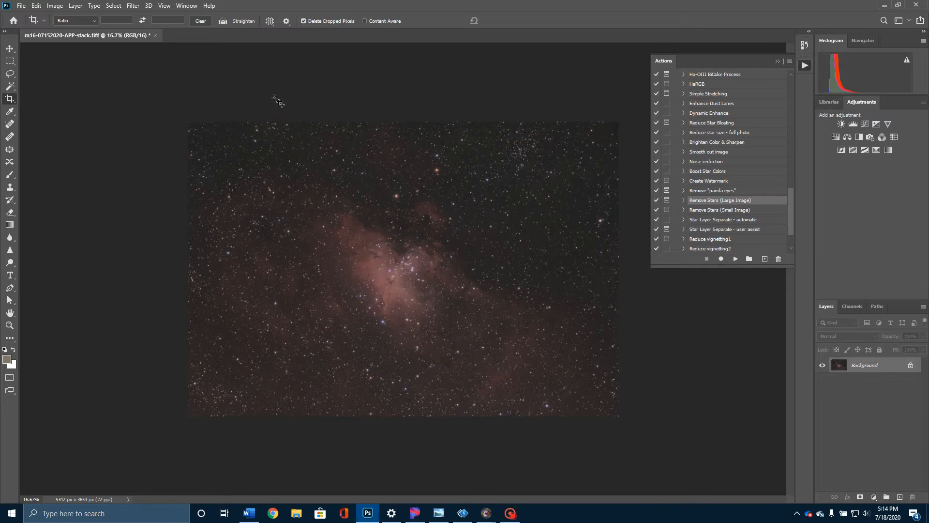
# - Darken the background with a Levels adjustment, raising the RGB black input level to just above 6
pyautogui.click(57, 6)
pyautogui.moveTo(74, 32)
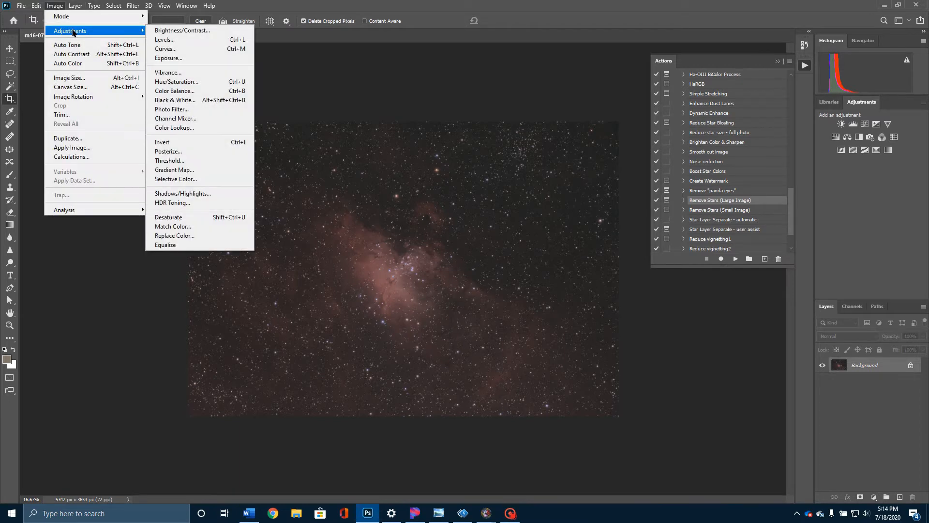
pyautogui.click(225, 44)
pyautogui.moveTo(495, 253); pyautogui.dragTo(497, 256)
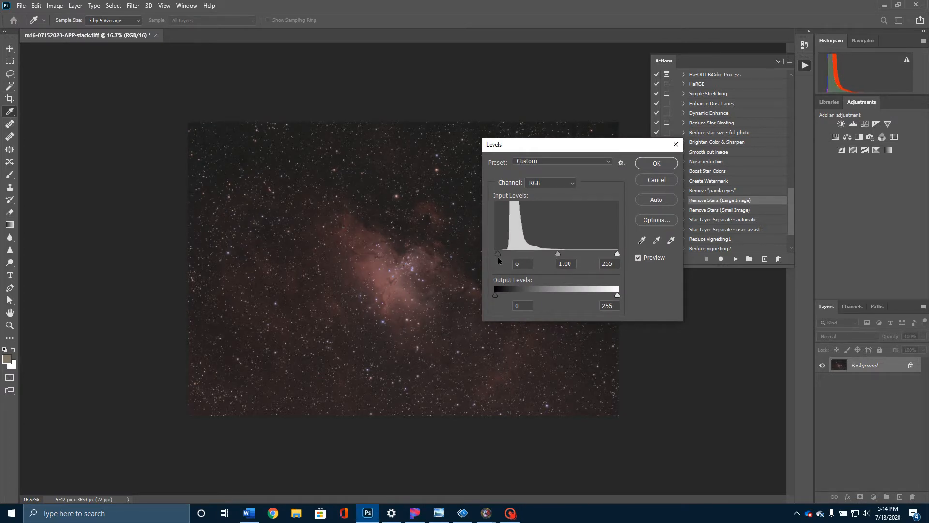
pyautogui.moveTo(498, 257); pyautogui.dragTo(499, 257)
pyautogui.click(651, 166)
pyautogui.press('c')
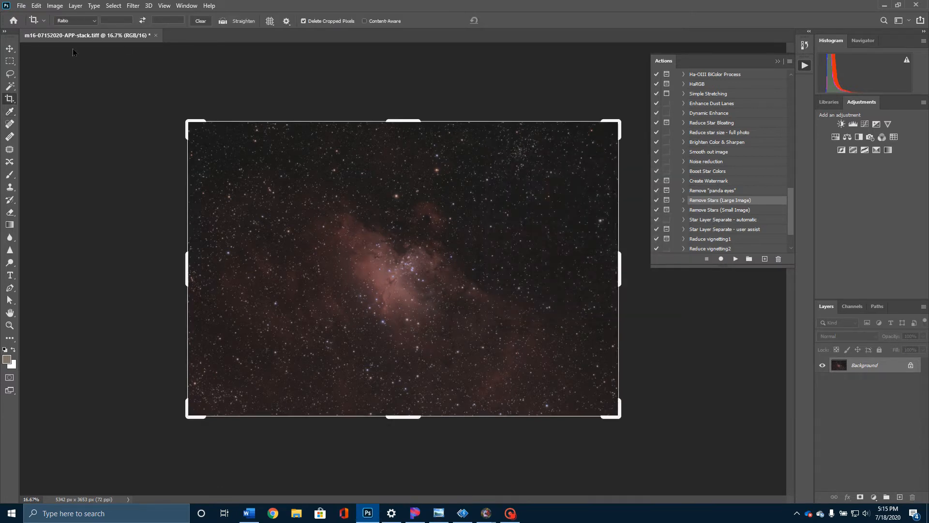
# - Apply an RGB Curves adjustment with points at input 23, output 19 and input 56, output 67, nudging the white endpoint slightly inward
pyautogui.click(58, 9)
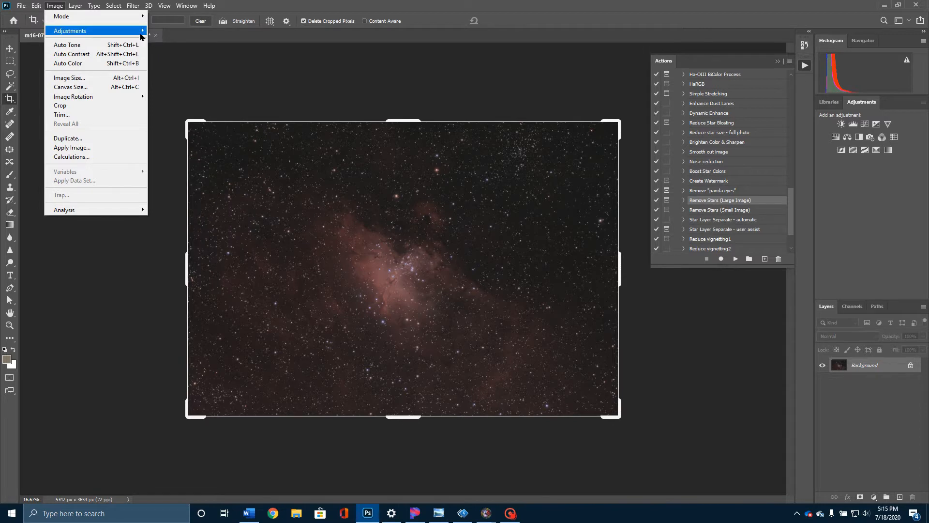
pyautogui.click(165, 49)
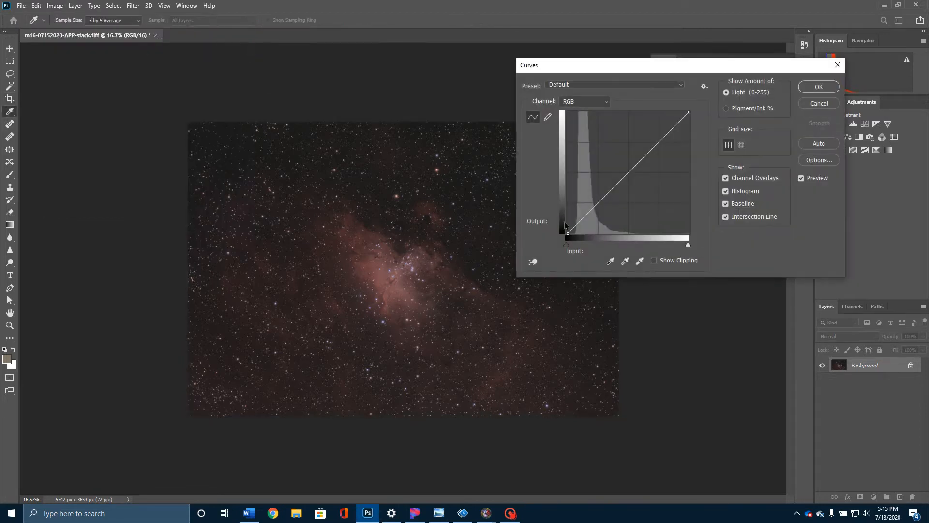
pyautogui.click(578, 222)
pyautogui.click(594, 203)
pyautogui.moveTo(593, 203); pyautogui.dragTo(593, 202)
pyautogui.moveTo(578, 223); pyautogui.dragTo(596, 201)
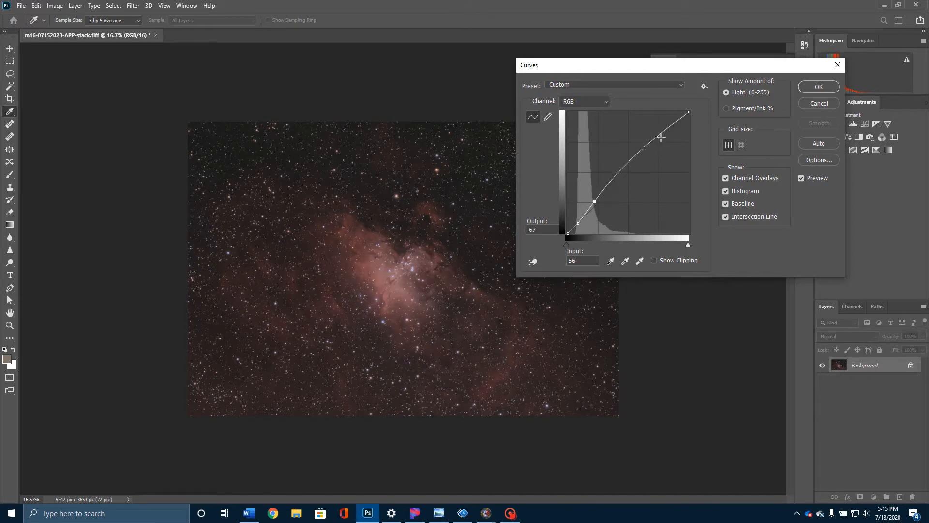
pyautogui.moveTo(689, 113); pyautogui.dragTo(688, 114)
pyautogui.moveTo(577, 223); pyautogui.dragTo(579, 226)
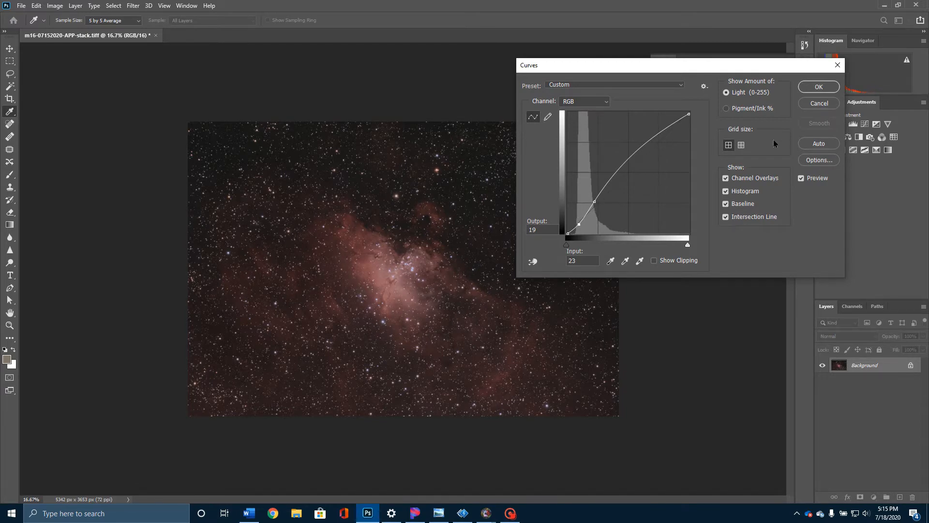
pyautogui.click(818, 87)
pyautogui.press('c')
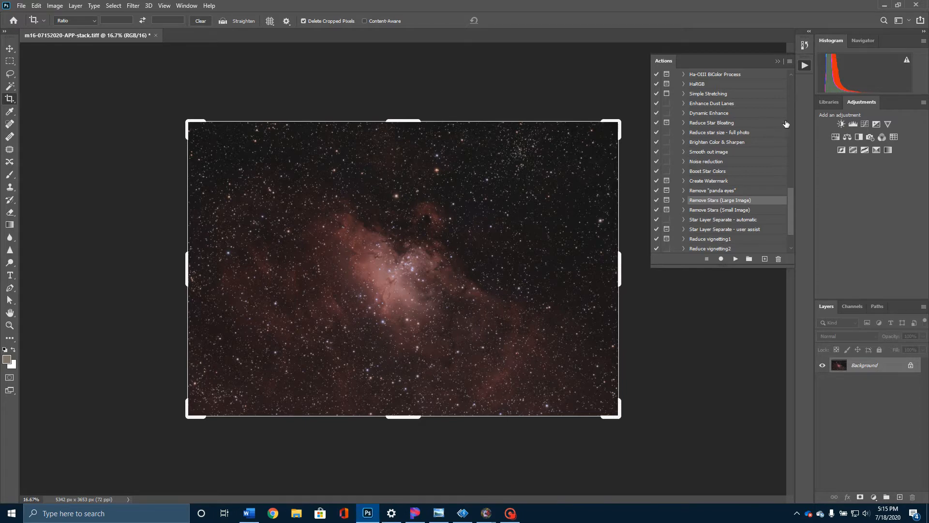
# - Run the Make Stars Smaller action from the Astronomy Tools v1_6_2 set on the image
pyautogui.moveTo(788, 206); pyautogui.dragTo(792, 82)
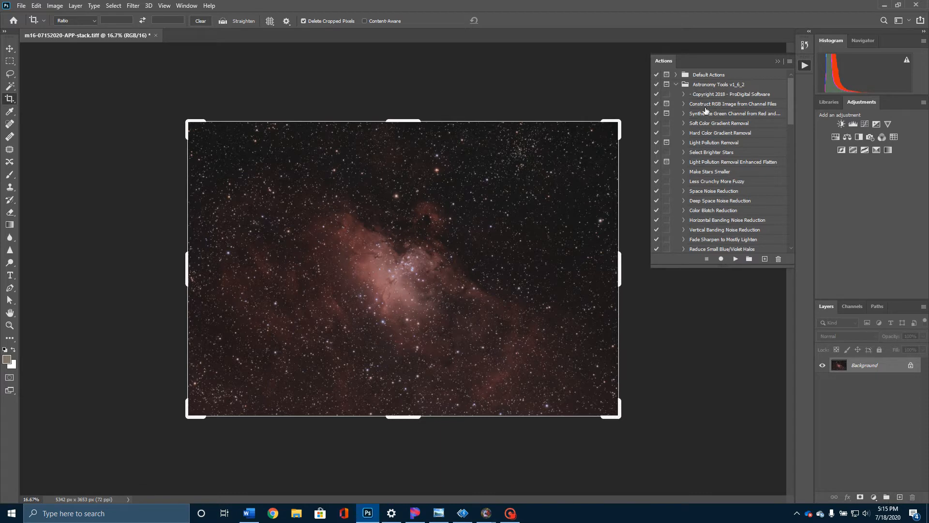
pyautogui.click(709, 172)
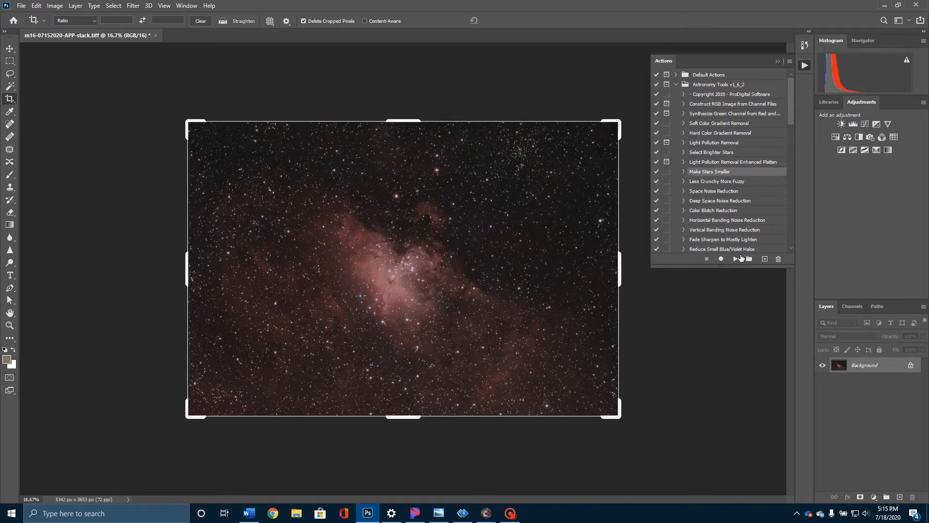
pyautogui.click(735, 260)
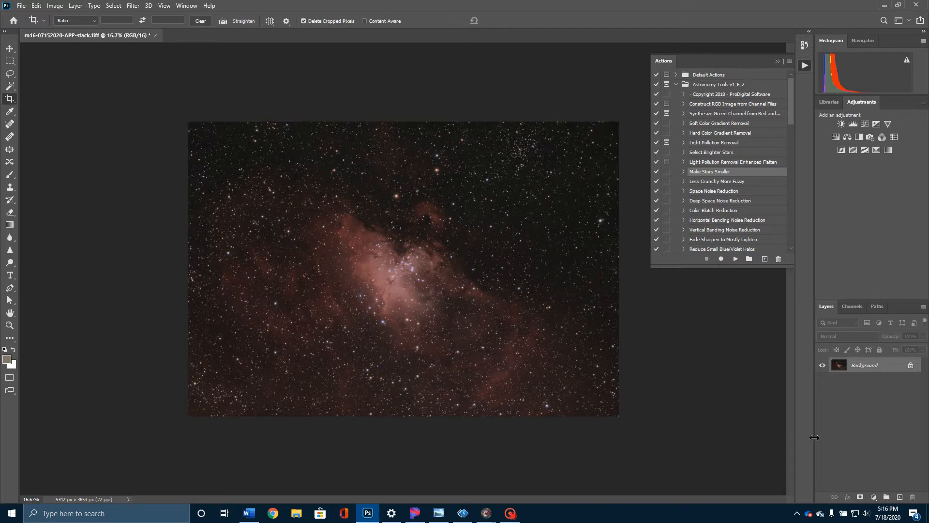
# - Duplicate the Background layer and run the Remove Stars (Large Image) action from Annie's Astro Actions on the copy
pyautogui.moveTo(851, 369); pyautogui.dragTo(903, 501)
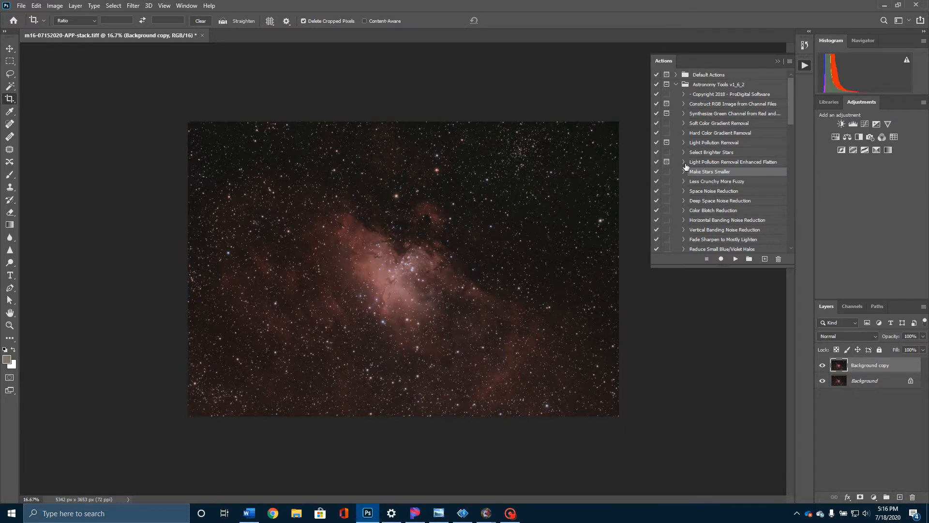
pyautogui.click(675, 85)
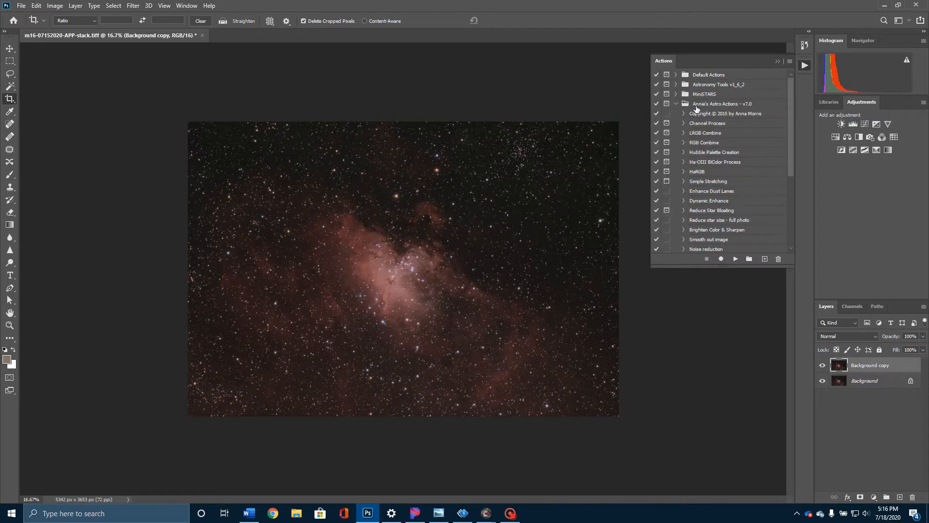
pyautogui.moveTo(793, 135); pyautogui.dragTo(791, 165)
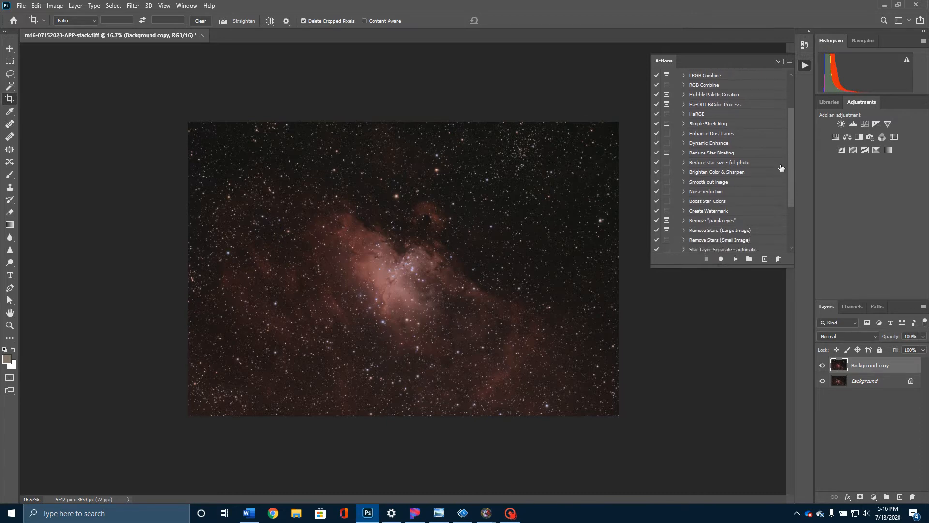
pyautogui.click(702, 233)
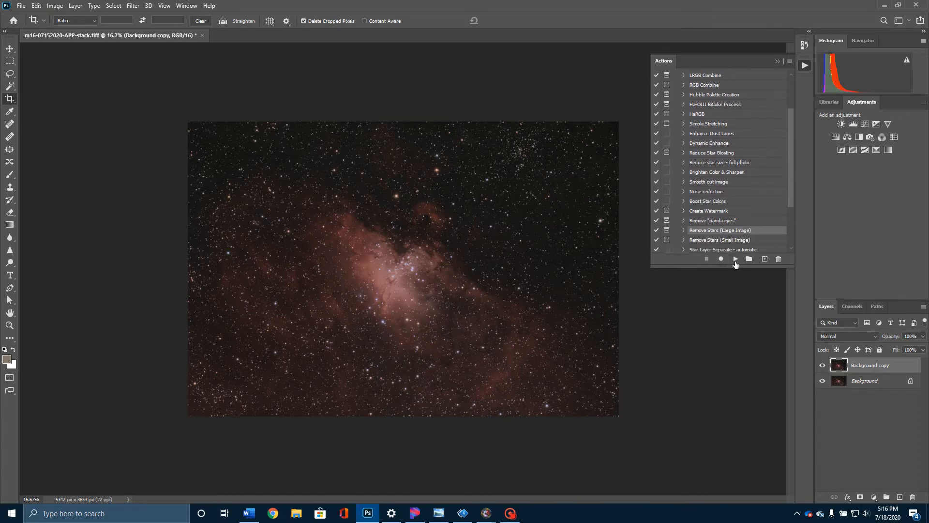
pyautogui.click(736, 260)
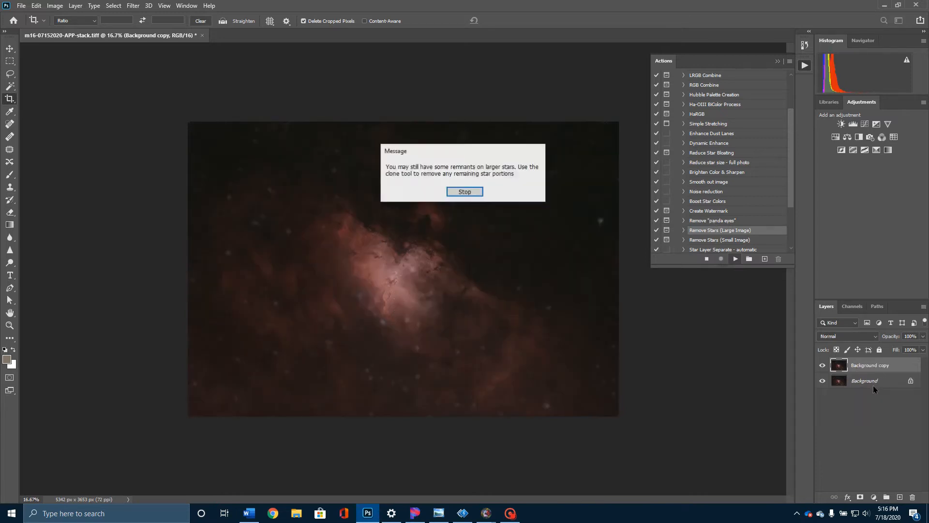
pyautogui.click(467, 192)
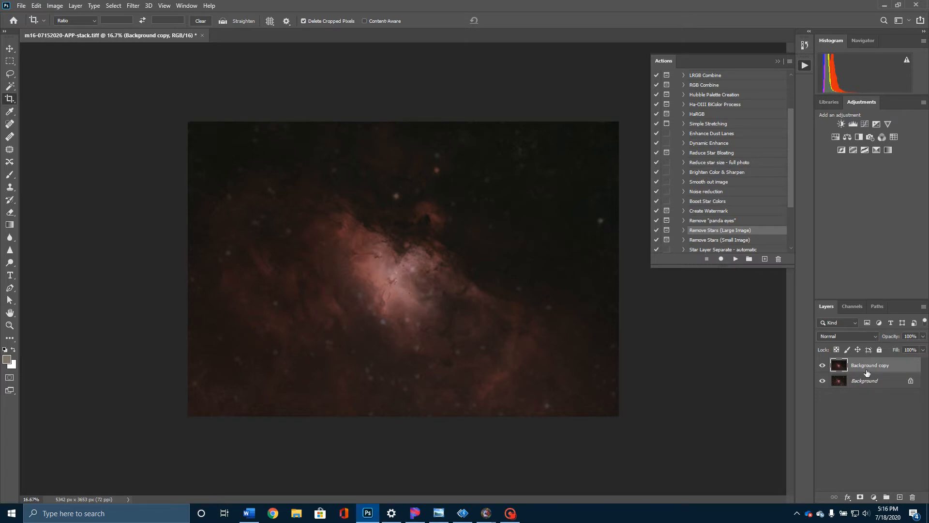
# - Compare the starless Background copy with the layer beneath by lowering its opacity and returning it to 100%
pyautogui.click(922, 336)
pyautogui.moveTo(921, 350); pyautogui.dragTo(911, 352)
pyautogui.moveTo(885, 356); pyautogui.dragTo(925, 349)
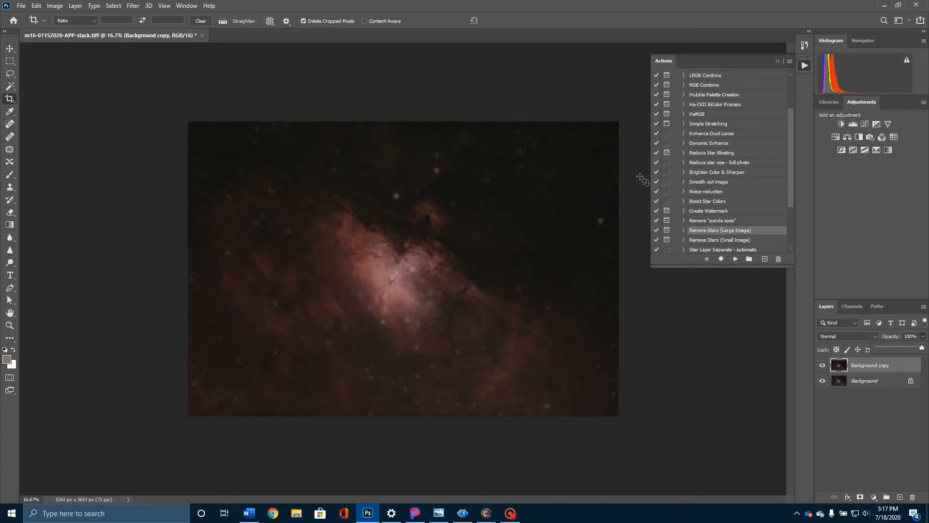
# - Brighten the starless layer with RGB Curves: a point at input 24, output 24, a raised lower-midtone point, and one near input 138, output 192
pyautogui.click(778, 62)
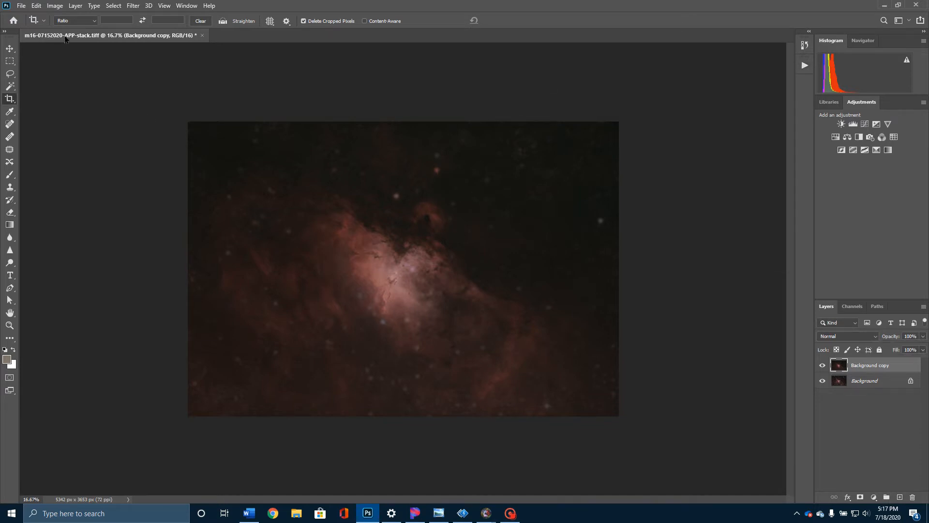
pyautogui.click(55, 6)
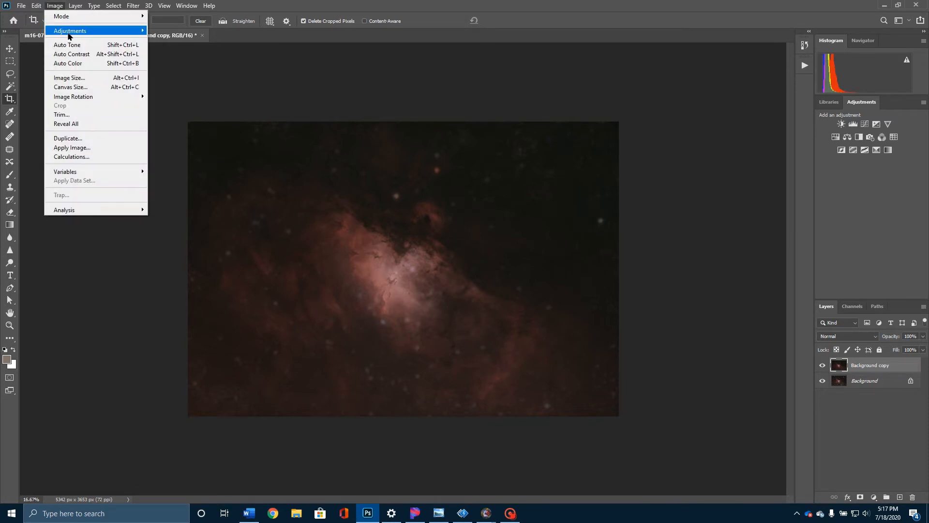
pyautogui.moveTo(69, 36)
pyautogui.click(167, 48)
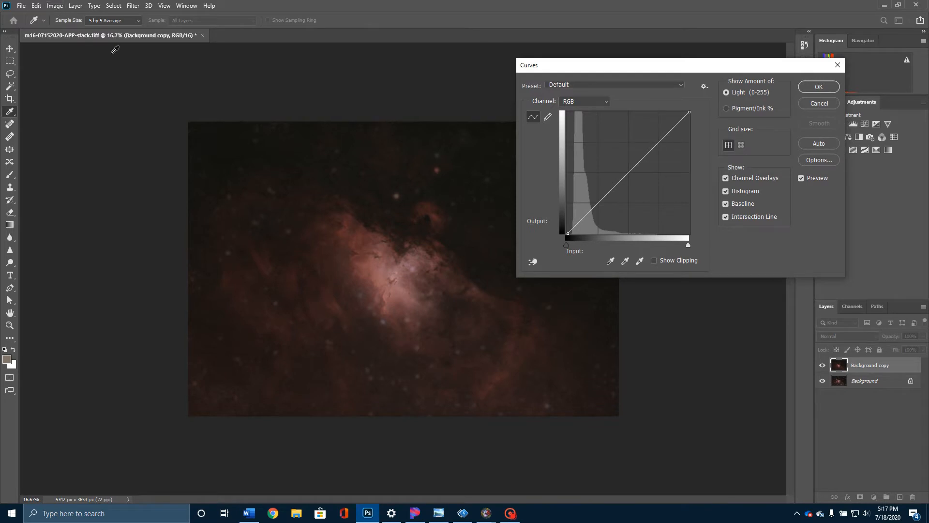
pyautogui.click(578, 222)
pyautogui.moveTo(590, 210)
pyautogui.mouseDown()
pyautogui.moveTo(591, 198)
pyautogui.moveTo(580, 221)
pyautogui.mouseUp()
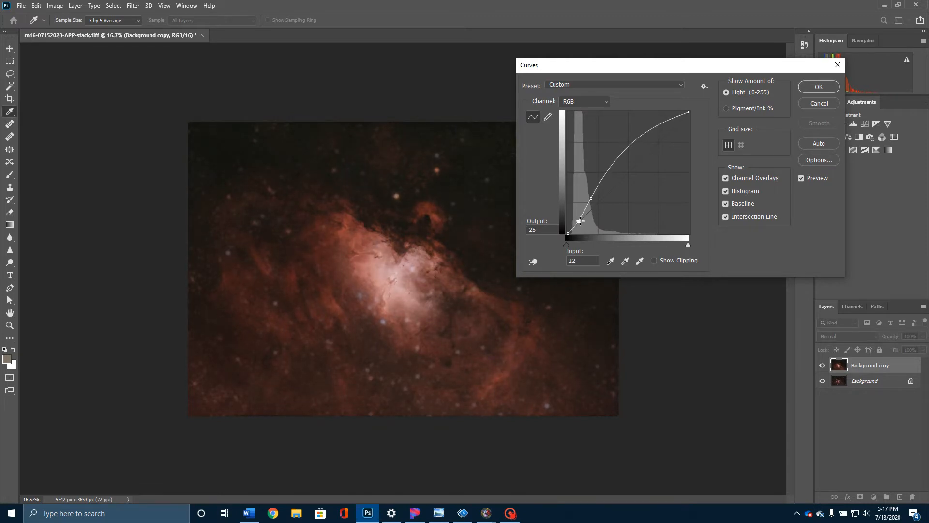
pyautogui.moveTo(580, 221); pyautogui.dragTo(581, 222)
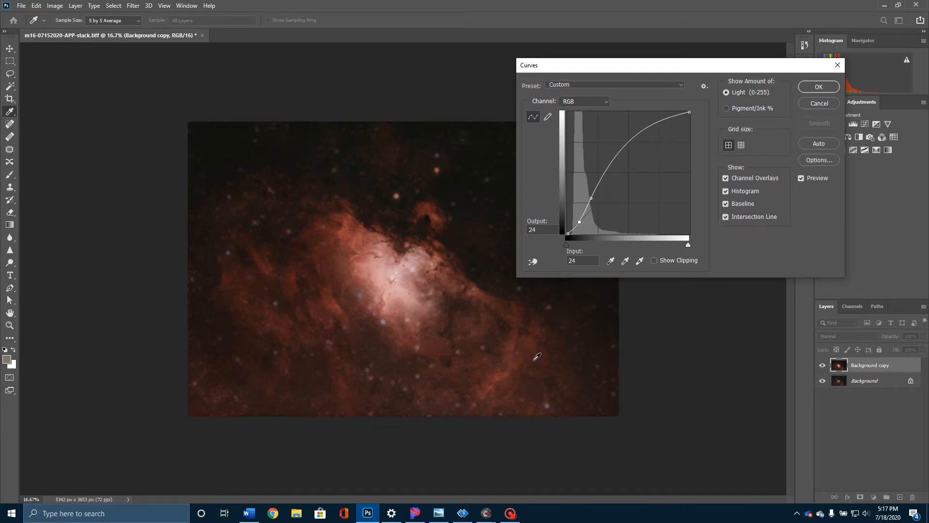
pyautogui.moveTo(632, 139); pyautogui.dragTo(633, 142)
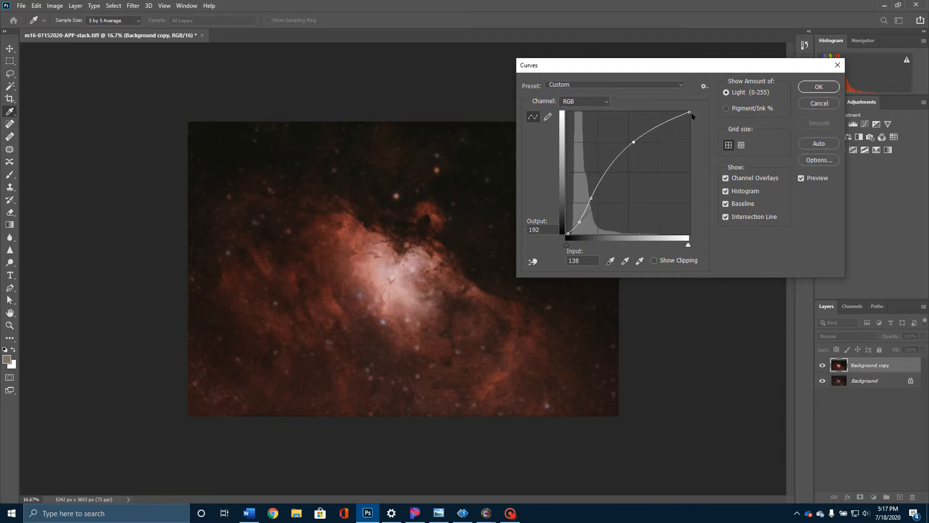
pyautogui.moveTo(688, 112); pyautogui.dragTo(689, 116)
pyautogui.click(633, 142)
pyautogui.moveTo(634, 142); pyautogui.dragTo(635, 143)
pyautogui.click(816, 87)
pyautogui.press('c')
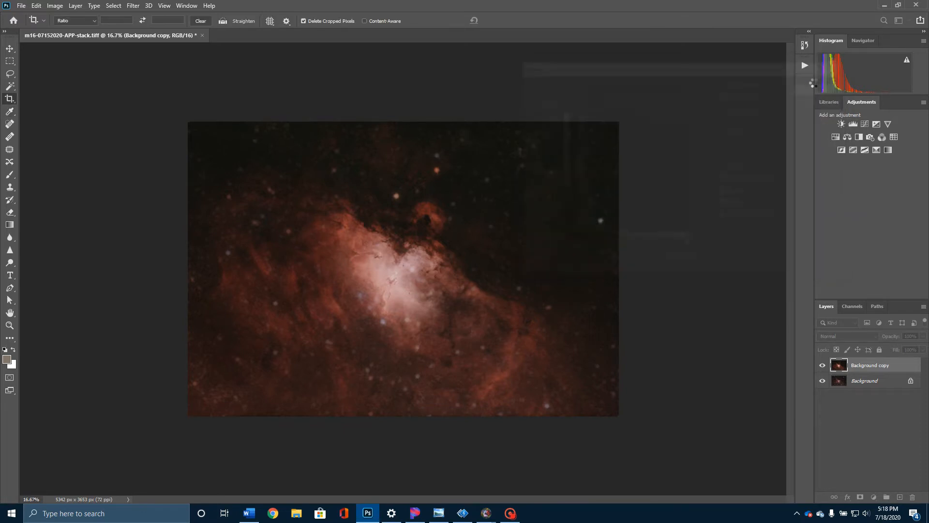
pyautogui.press('Escape')
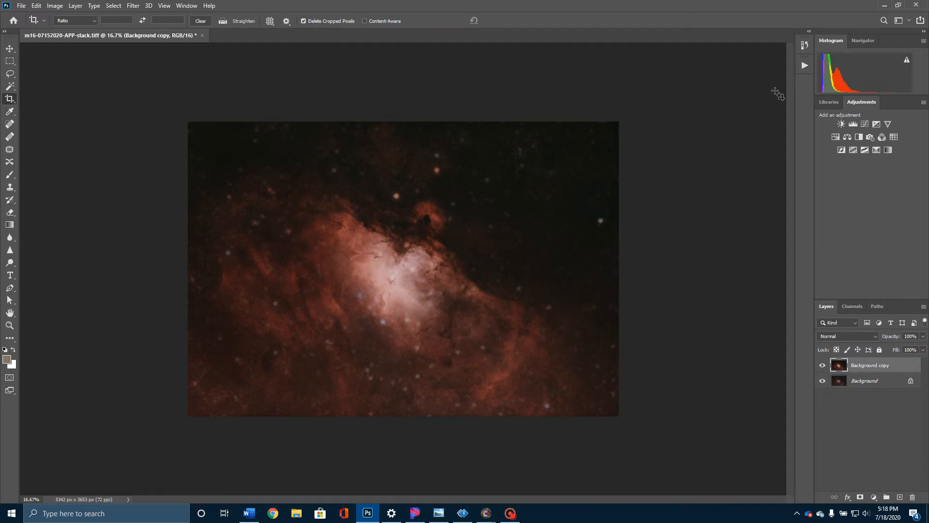
# - Run the Local Contrast Enhancement action from Astronomy Tools v1_6_2 on the Background copy layer
pyautogui.click(804, 65)
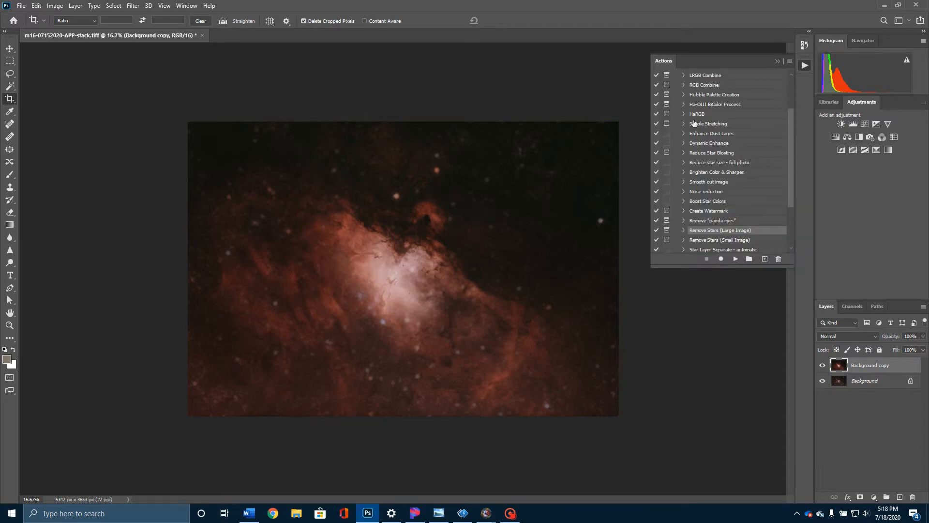
pyautogui.scroll(3, 693, 123)
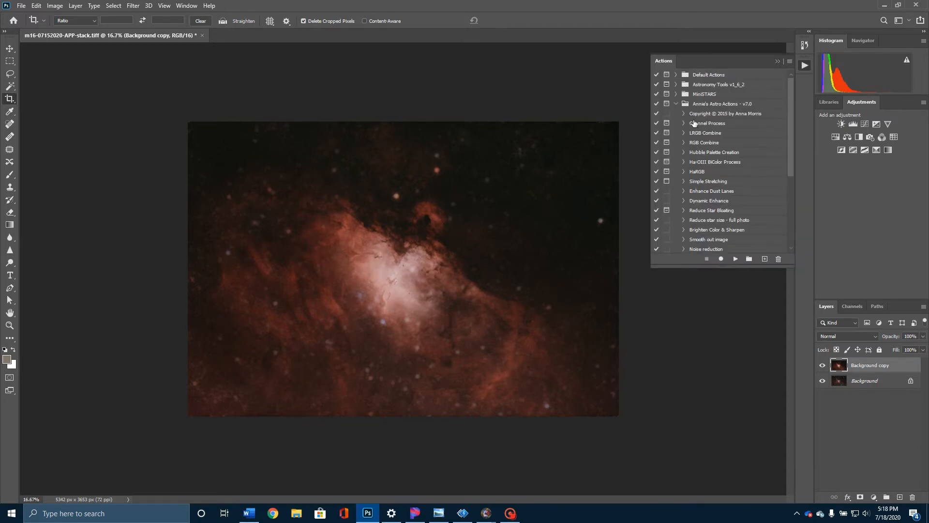
pyautogui.click(677, 85)
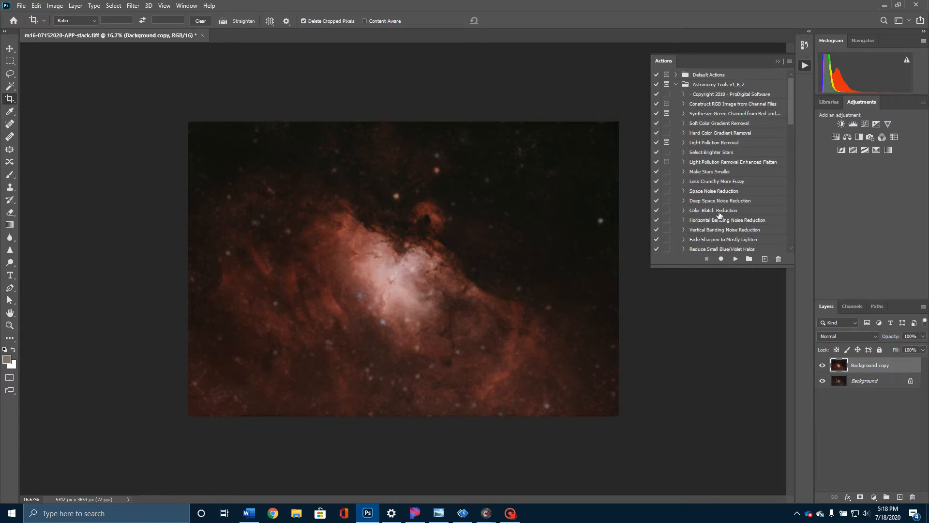
pyautogui.scroll(-5, 736, 194)
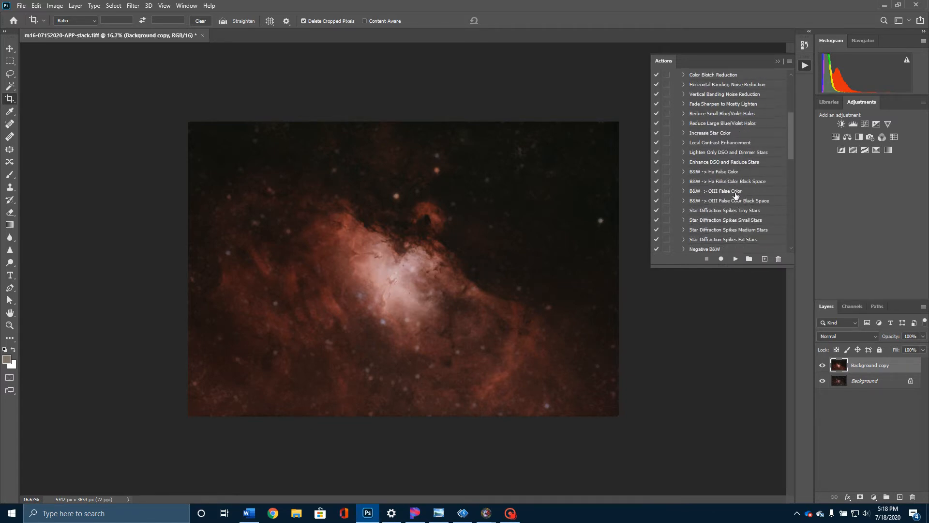
pyautogui.click(734, 144)
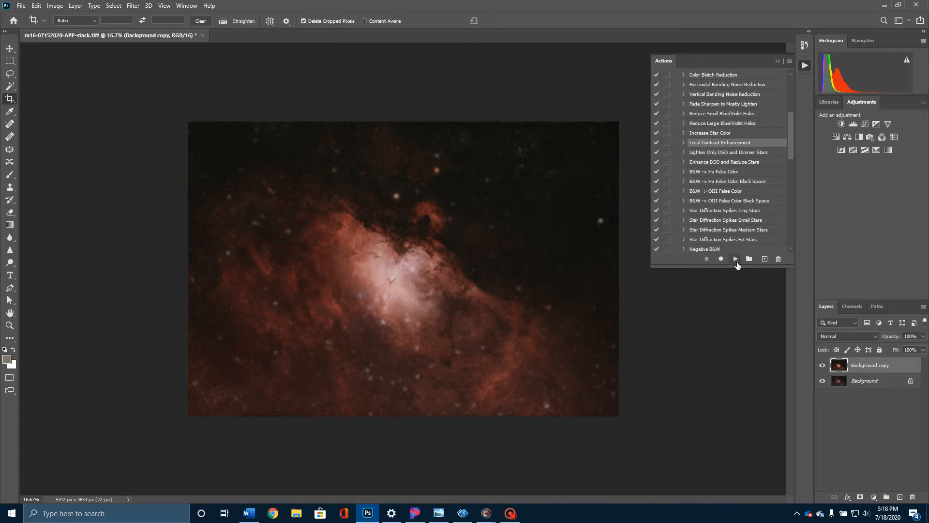
pyautogui.click(736, 260)
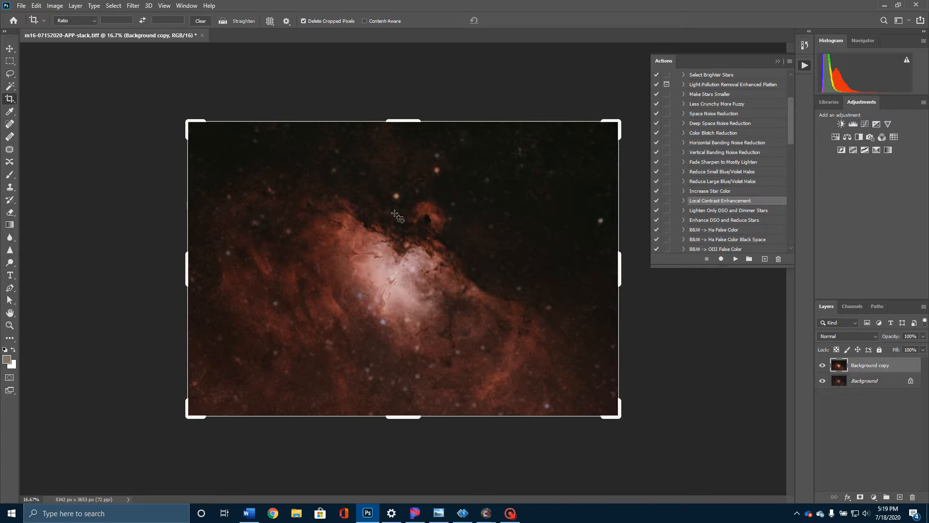
# - Remove the bright star remnants above the nebula and in the dark sky beside it with a 147 px Content-Aware Spot Healing Brush
pyautogui.click(11, 125)
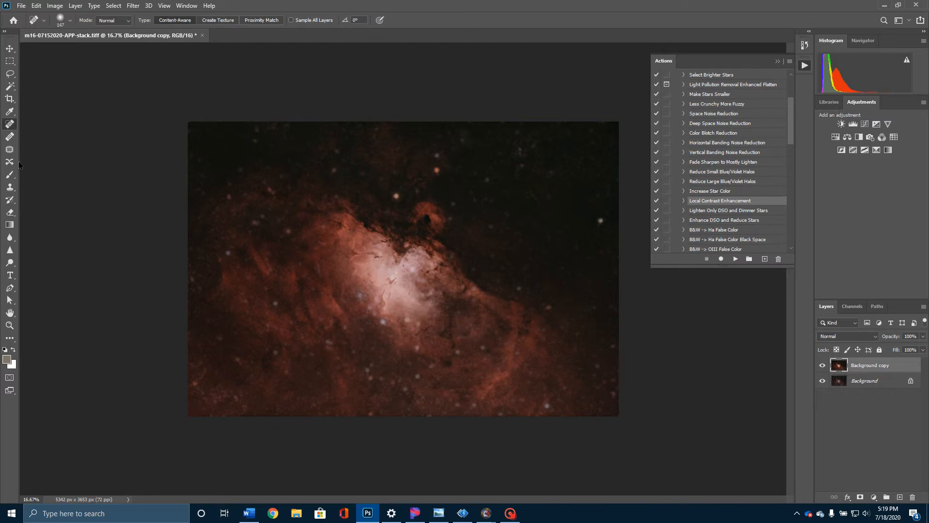
pyautogui.click(61, 18)
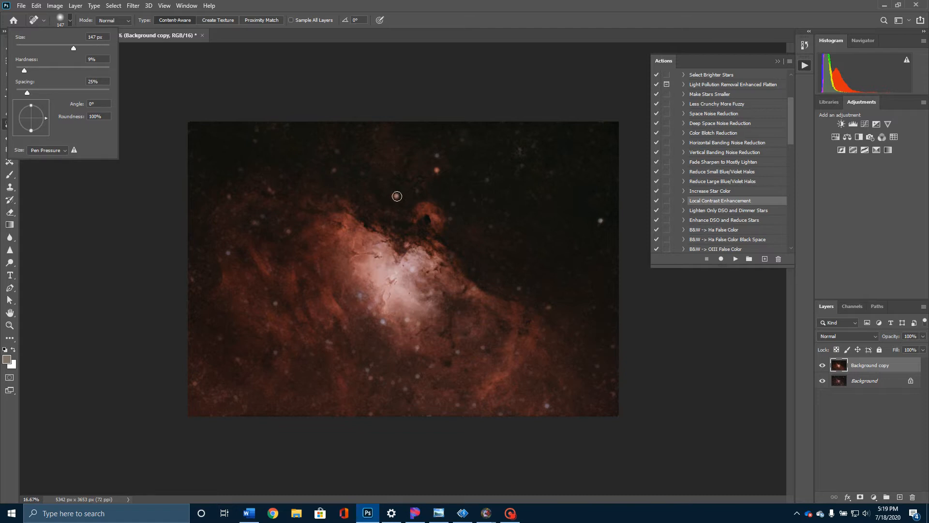
pyautogui.click(396, 197)
pyautogui.click(398, 200)
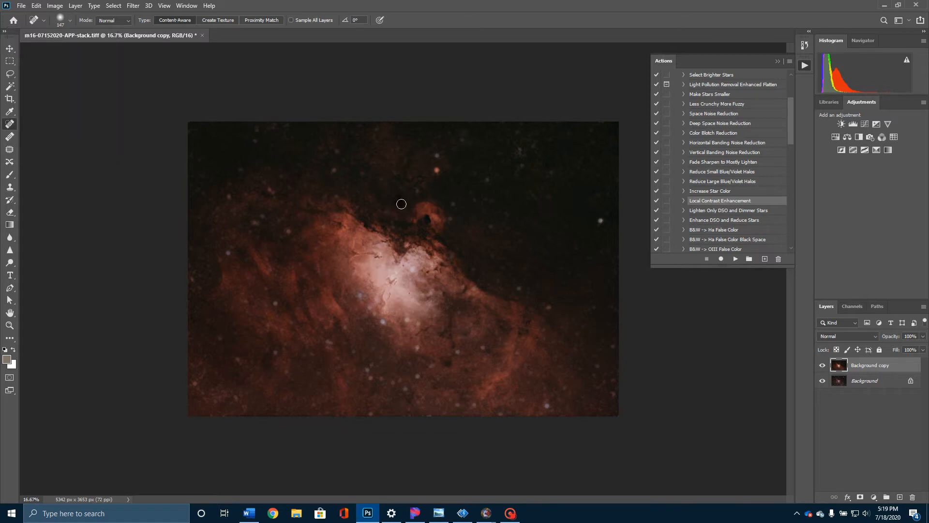
pyautogui.moveTo(432, 160)
pyautogui.mouseDown()
pyautogui.moveTo(439, 185)
pyautogui.moveTo(438, 152)
pyautogui.moveTo(439, 200)
pyautogui.moveTo(438, 172)
pyautogui.mouseUp()
pyautogui.moveTo(447, 209); pyautogui.dragTo(450, 215)
pyautogui.click(599, 219)
# - Heal away the star remnants in the nebula's bright core, just below it, and along the dark sky to its right
pyautogui.click(413, 269)
pyautogui.click(411, 265)
pyautogui.click(370, 305)
pyautogui.click(377, 296)
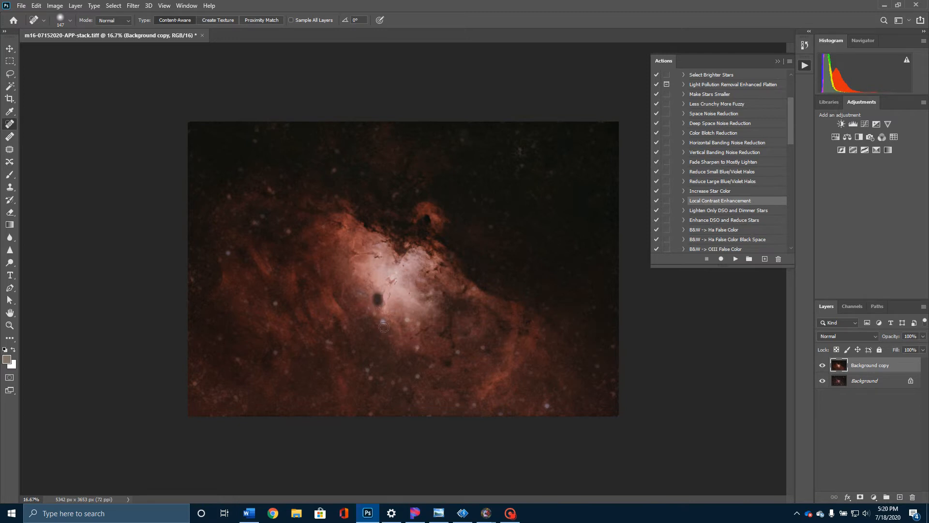
pyautogui.click(383, 327)
pyautogui.click(373, 318)
pyautogui.click(381, 324)
pyautogui.click(406, 320)
pyautogui.click(418, 347)
pyautogui.click(462, 289)
pyautogui.click(493, 227)
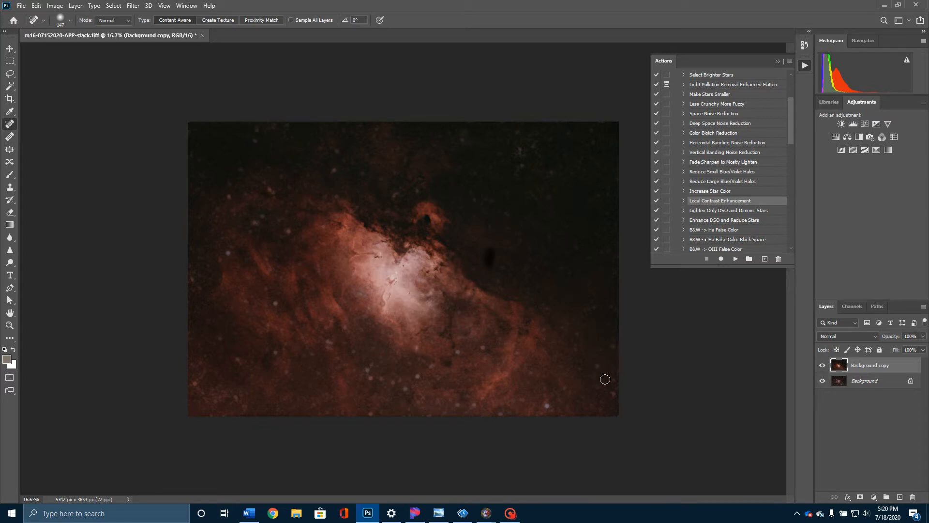
pyautogui.click(510, 513)
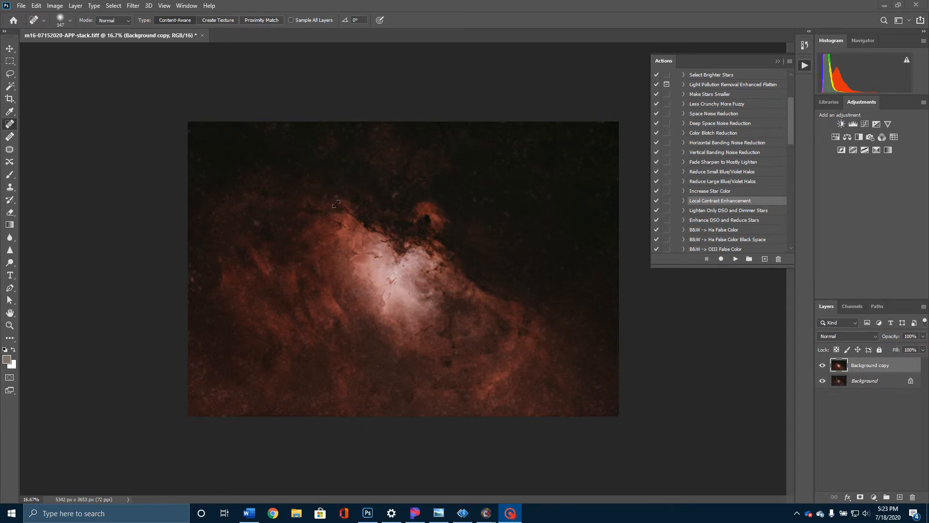
pyautogui.click(495, 112)
# - Heal the remaining blotches in the dark sky and in the red nebulosity to the right of the core
pyautogui.moveTo(487, 197)
pyautogui.mouseDown()
pyautogui.moveTo(487, 217)
pyautogui.moveTo(484, 205)
pyautogui.moveTo(465, 203)
pyautogui.moveTo(468, 183)
pyautogui.moveTo(464, 197)
pyautogui.moveTo(508, 214)
pyautogui.moveTo(492, 229)
pyautogui.mouseUp()
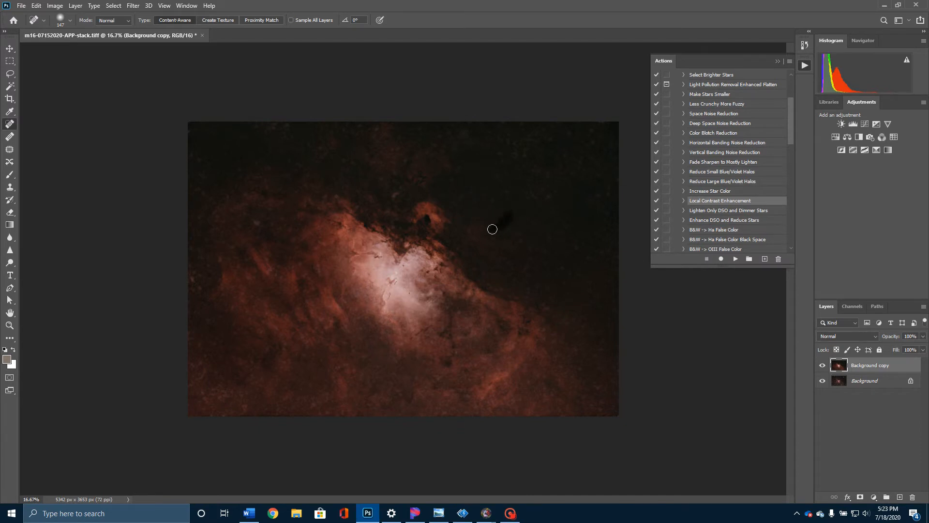
pyautogui.moveTo(523, 193)
pyautogui.mouseDown()
pyautogui.moveTo(537, 208)
pyautogui.moveTo(555, 193)
pyautogui.moveTo(517, 210)
pyautogui.mouseUp()
pyautogui.moveTo(468, 324); pyautogui.dragTo(475, 333)
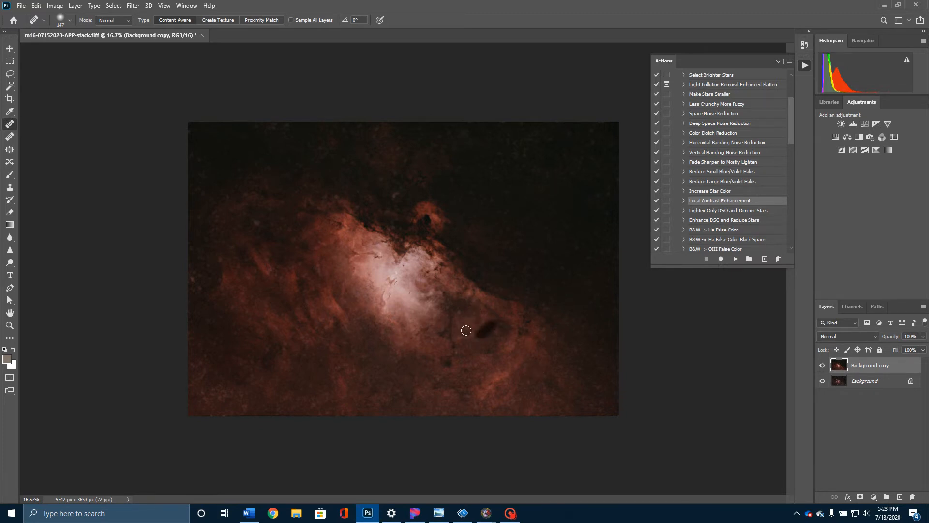
pyautogui.moveTo(459, 309); pyautogui.dragTo(459, 336)
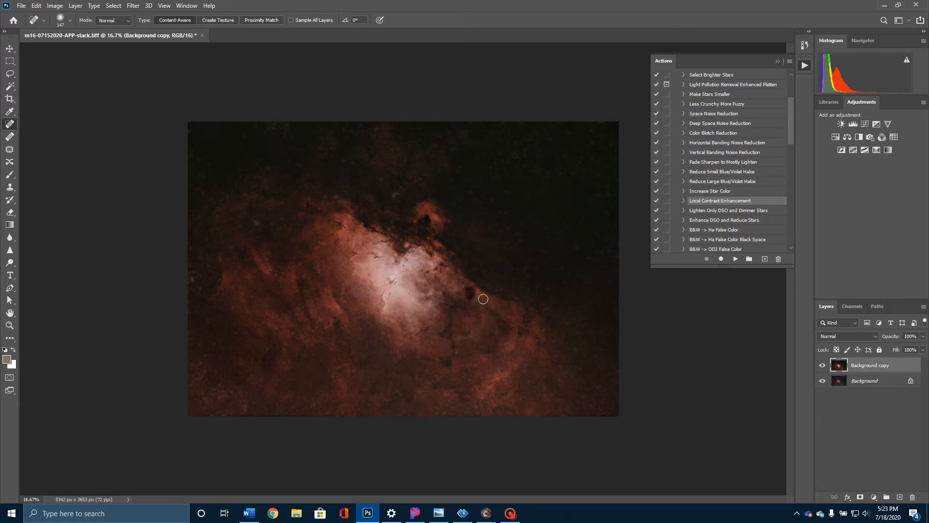
pyautogui.moveTo(478, 292); pyautogui.dragTo(481, 304)
# - Compare the starless layer with the original by toggling the visibility of Background copy, leaving it shown
pyautogui.click(822, 367)
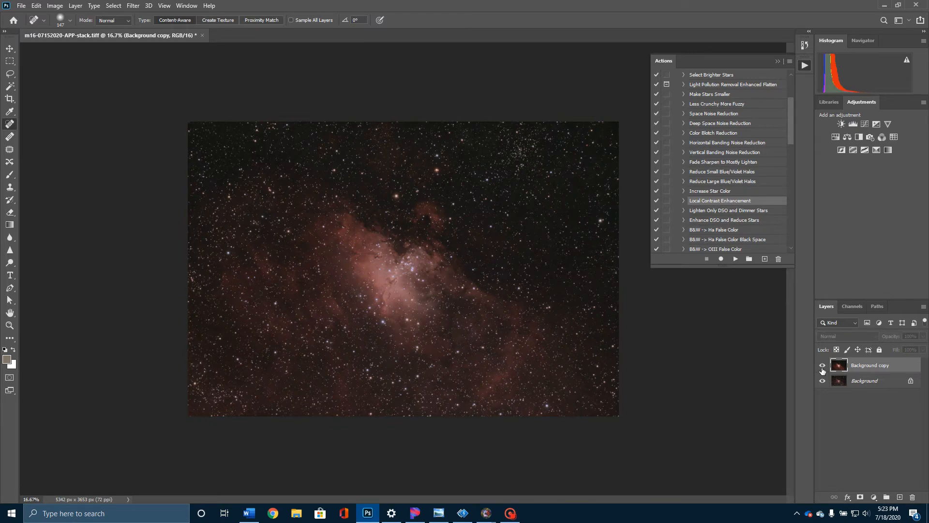
pyautogui.click(822, 369)
pyautogui.click(821, 370)
pyautogui.click(821, 370)
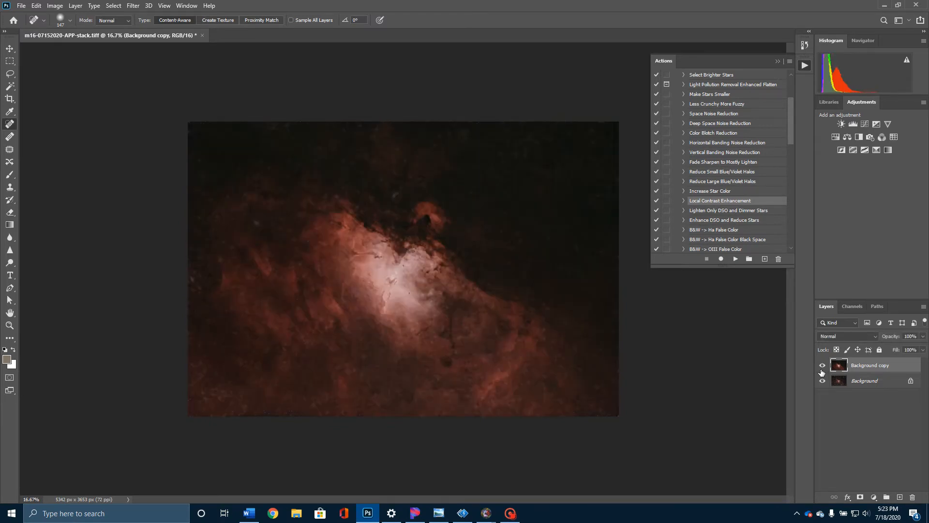
# - Recheck the healed nebula against the star-filled version by hiding and showing Background copy, leaving it shown
pyautogui.click(821, 371)
pyautogui.click(821, 371)
pyautogui.click(822, 371)
pyautogui.click(821, 372)
pyautogui.hotkey('alt', 'Tab')
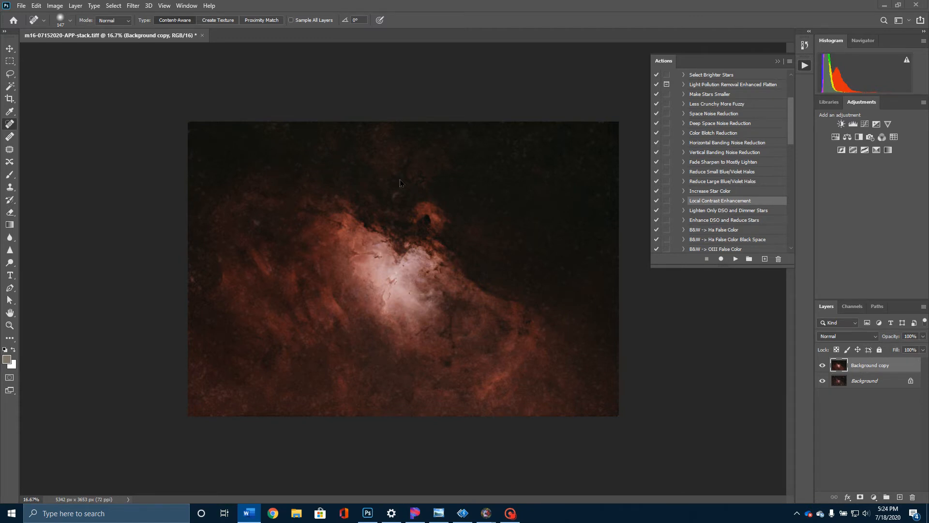
pyautogui.hotkey('alt', 'Tab')
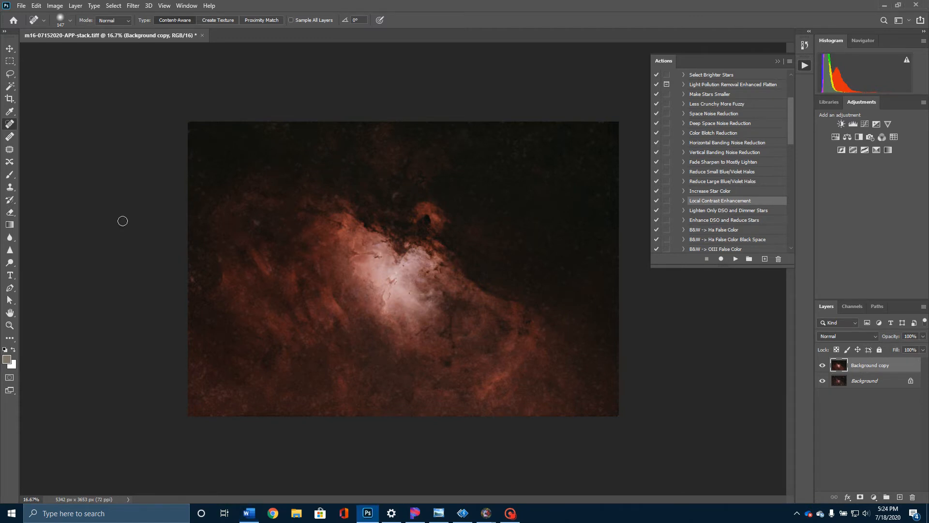
# - Heal the last spots at the nebula's left edge and above it on Background copy, and lower that layer's opacity to 50%
pyautogui.moveTo(204, 194); pyautogui.dragTo(199, 228)
pyautogui.moveTo(344, 166)
pyautogui.mouseDown()
pyautogui.moveTo(344, 157)
pyautogui.moveTo(352, 166)
pyautogui.mouseUp()
pyautogui.click(923, 337)
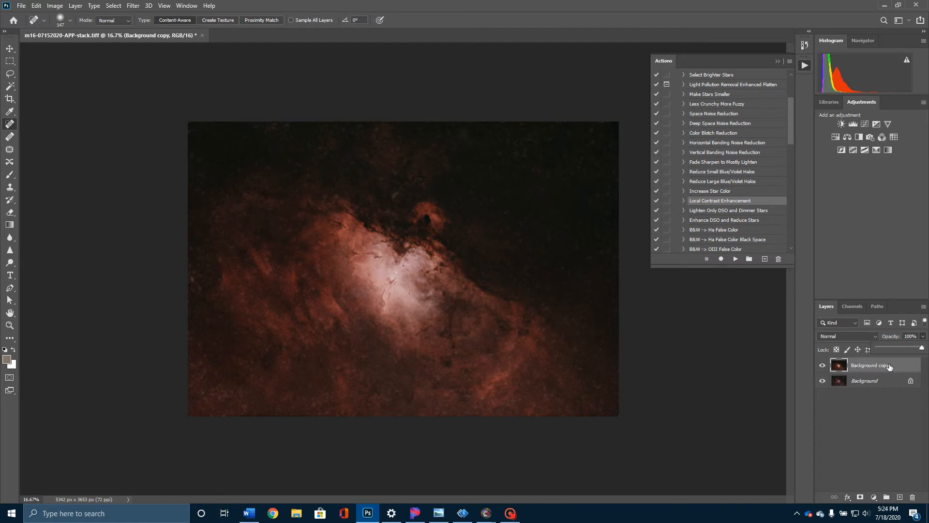
pyautogui.moveTo(921, 349); pyautogui.dragTo(908, 349)
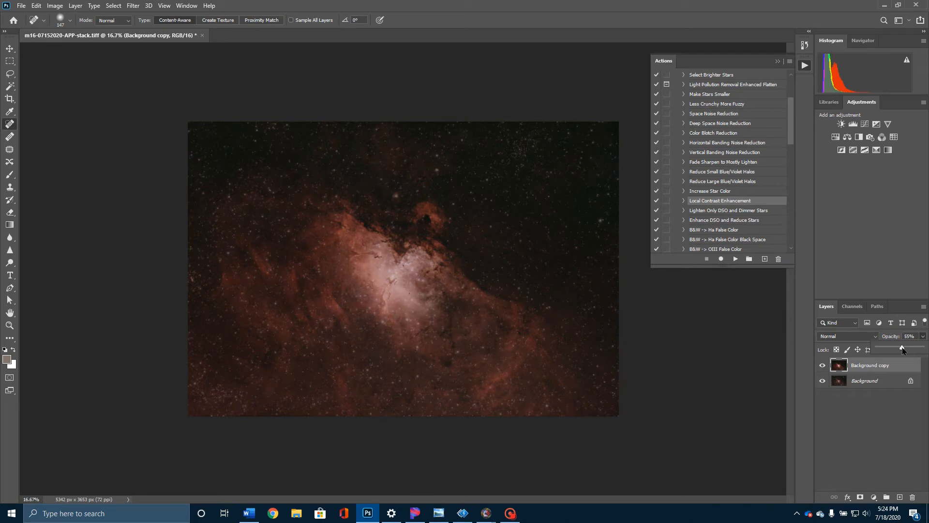
pyautogui.moveTo(902, 349); pyautogui.dragTo(900, 349)
# - Apply Brightness/Contrast to the Background layer with brightness 45 and a slightly raised contrast
pyautogui.click(872, 383)
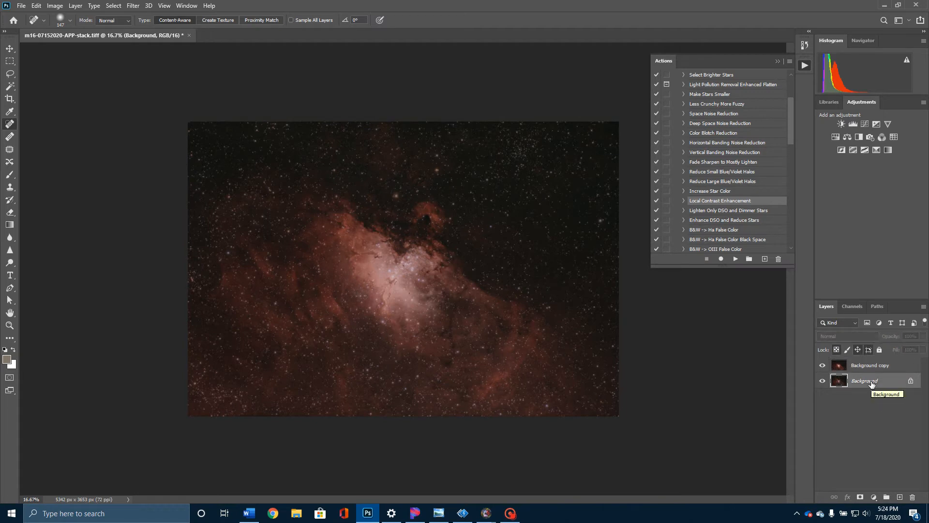
pyautogui.click(62, 10)
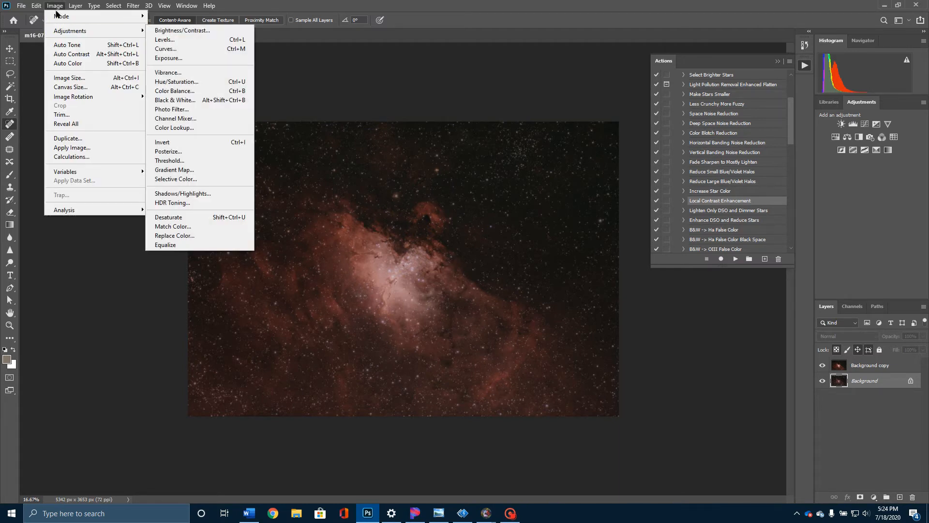
pyautogui.click(186, 30)
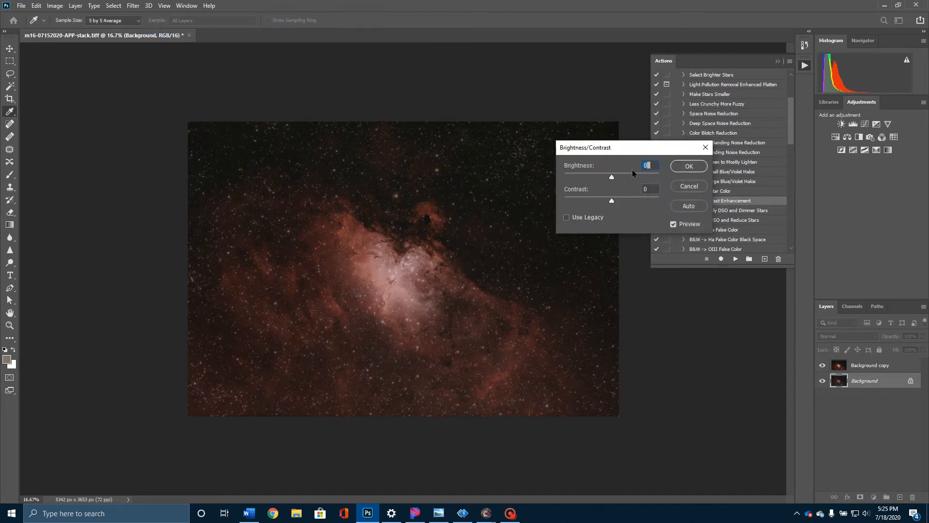
pyautogui.moveTo(611, 179); pyautogui.dragTo(626, 180)
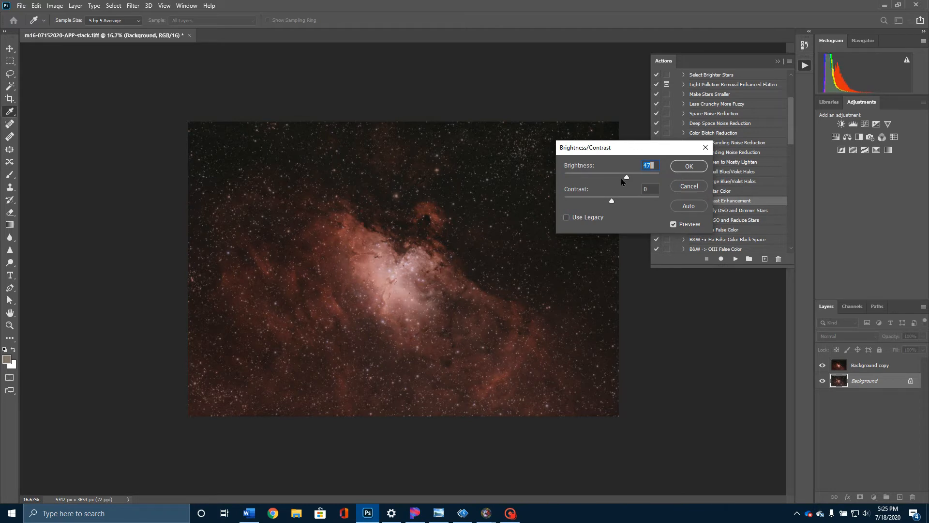
pyautogui.write('45')
pyautogui.moveTo(611, 202); pyautogui.dragTo(620, 206)
pyautogui.click(688, 167)
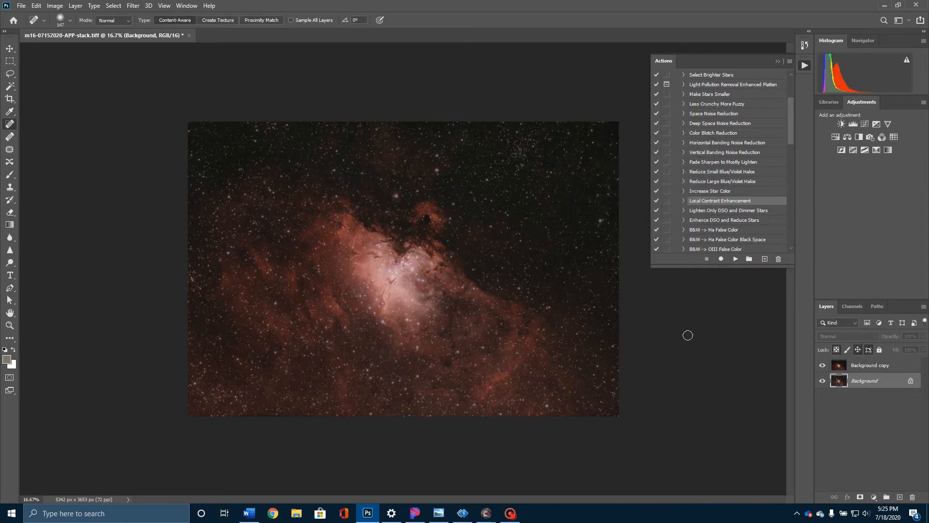
# - Check the effect of the half-transparent Background copy by toggling its visibility, and flatten the image into a single layer
pyautogui.click(870, 366)
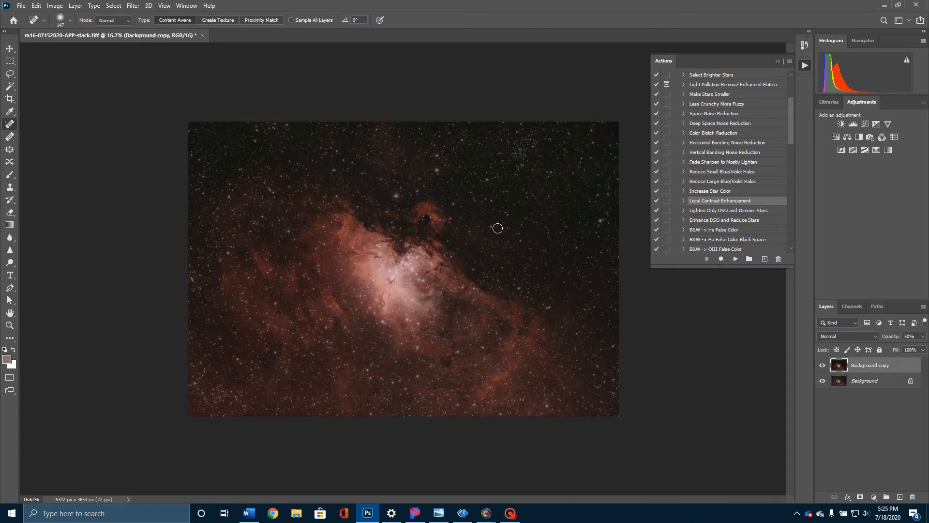
pyautogui.click(822, 365)
pyautogui.click(823, 369)
pyautogui.click(822, 371)
pyautogui.click(823, 374)
pyautogui.click(822, 375)
pyautogui.click(822, 375)
pyautogui.rightClick(851, 387)
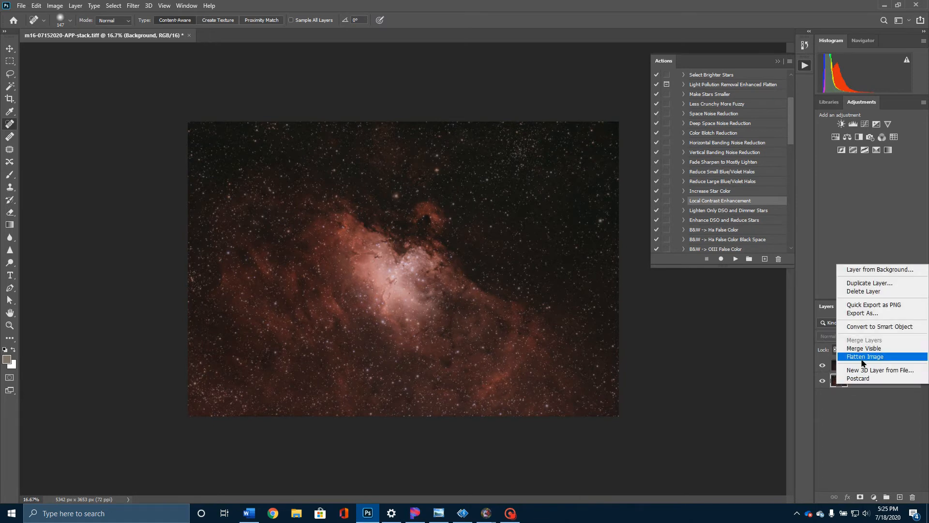
pyautogui.click(863, 362)
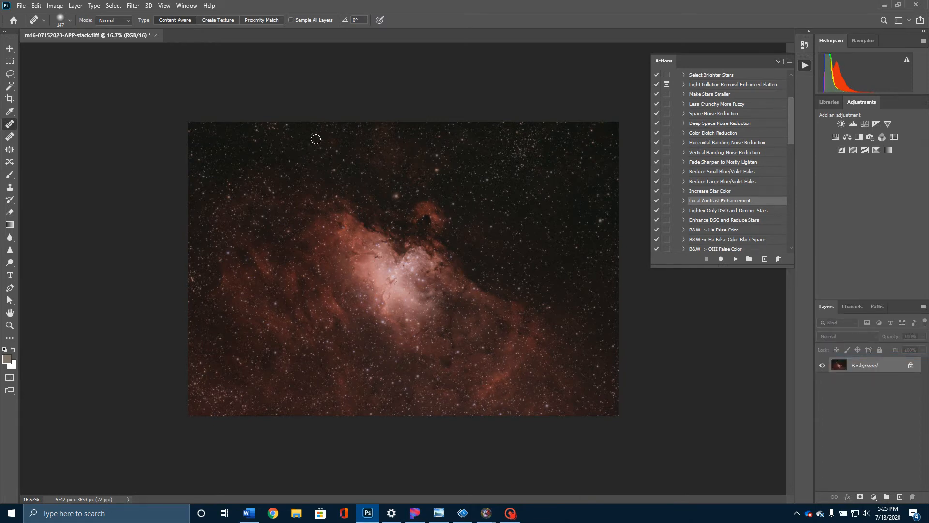
# - Start the Camera Raw Filter on the flattened image and set Shadows to -25 and Whites to -5
pyautogui.click(132, 6)
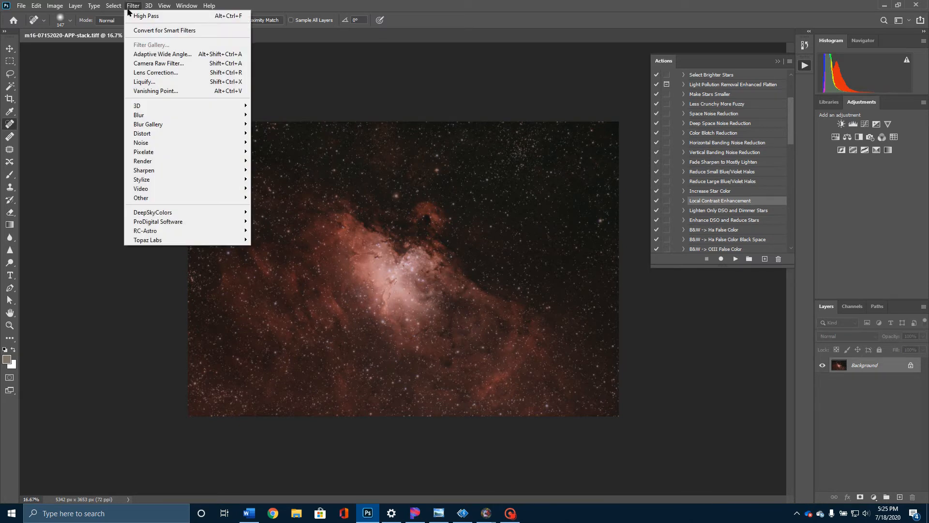
pyautogui.click(154, 64)
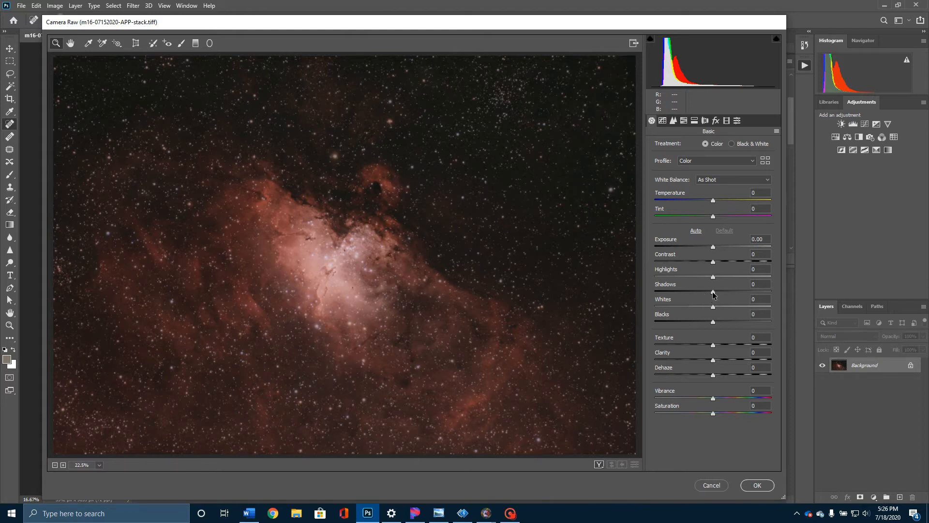
pyautogui.moveTo(711, 293)
pyautogui.mouseDown()
pyautogui.moveTo(700, 294)
pyautogui.moveTo(749, 296)
pyautogui.moveTo(697, 302)
pyautogui.mouseUp()
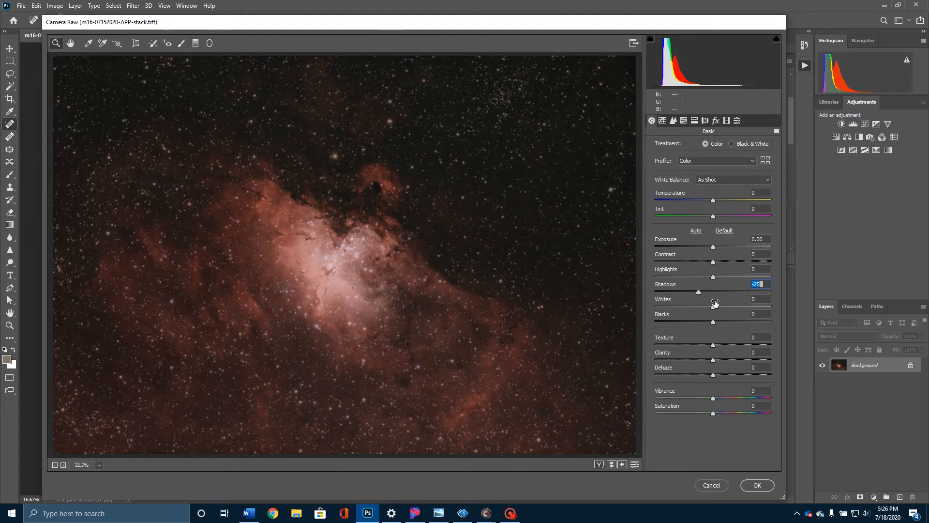
pyautogui.moveTo(712, 306)
pyautogui.mouseDown()
pyautogui.moveTo(750, 310)
pyautogui.moveTo(710, 317)
pyautogui.mouseUp()
# - Set both Texture and Clarity to +15 in the Camera Raw Filter
pyautogui.moveTo(712, 345); pyautogui.dragTo(726, 348)
pyautogui.moveTo(728, 344); pyautogui.dragTo(722, 346)
pyautogui.moveTo(715, 358); pyautogui.dragTo(721, 360)
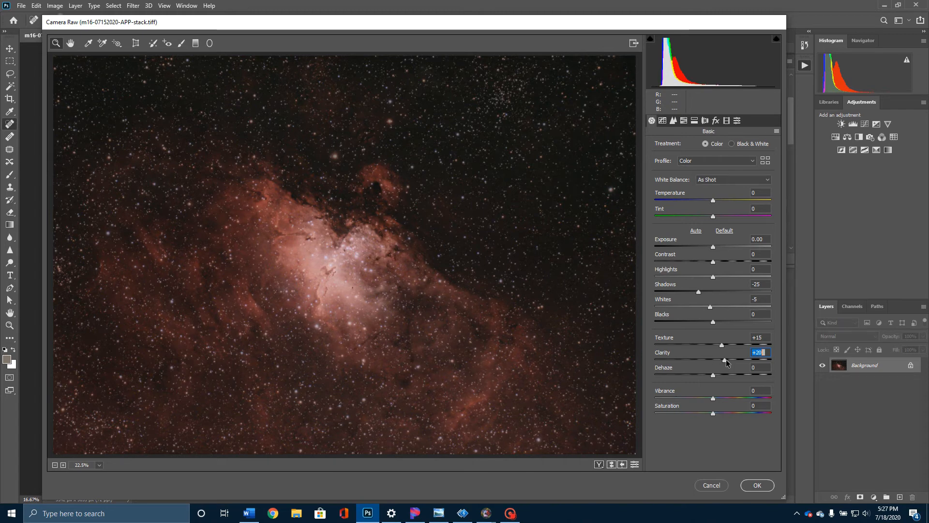
pyautogui.moveTo(727, 359); pyautogui.dragTo(722, 359)
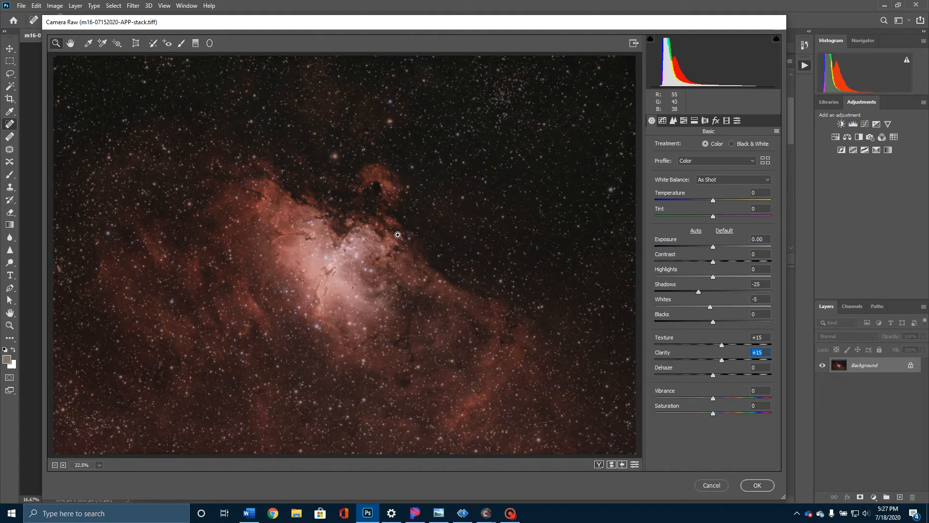
# - Raise the Clarity further while judging the effect on a close-up of the nebula's core
pyautogui.keyDown('alt'); pyautogui.click(394, 267); pyautogui.keyUp('alt')
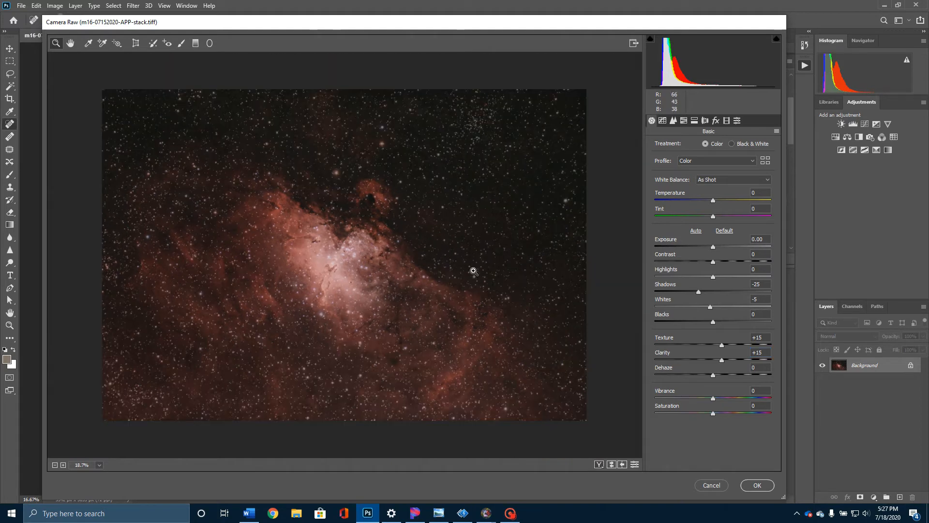
pyautogui.click(393, 271)
pyautogui.click(392, 268)
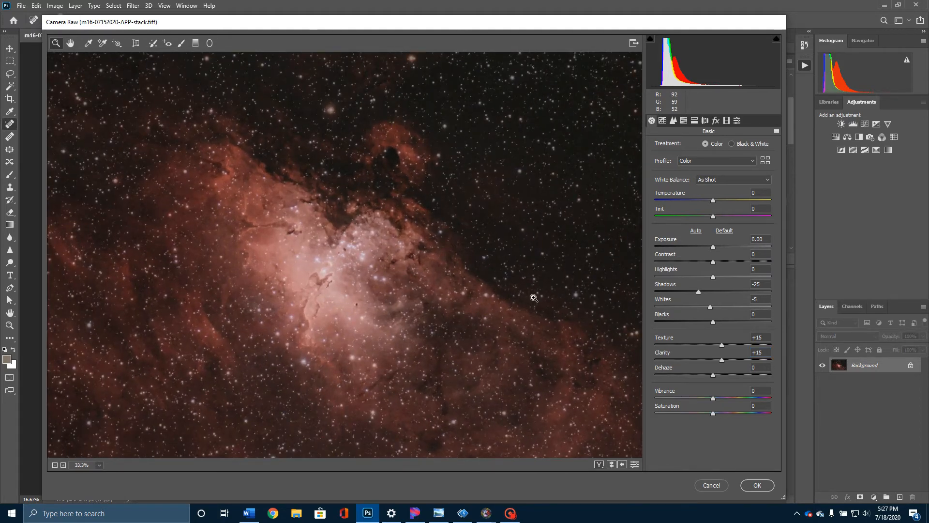
pyautogui.click(723, 361)
pyautogui.moveTo(723, 361)
pyautogui.mouseDown()
pyautogui.moveTo(682, 370)
pyautogui.moveTo(728, 362)
pyautogui.mouseUp()
pyautogui.moveTo(737, 369); pyautogui.dragTo(736, 368)
pyautogui.moveTo(732, 365); pyautogui.dragTo(734, 366)
# - Set the sharpening Amount to 17, raise the sharpening Detail and Masking slightly, and apply the Camera Raw Filter
pyautogui.click(672, 123)
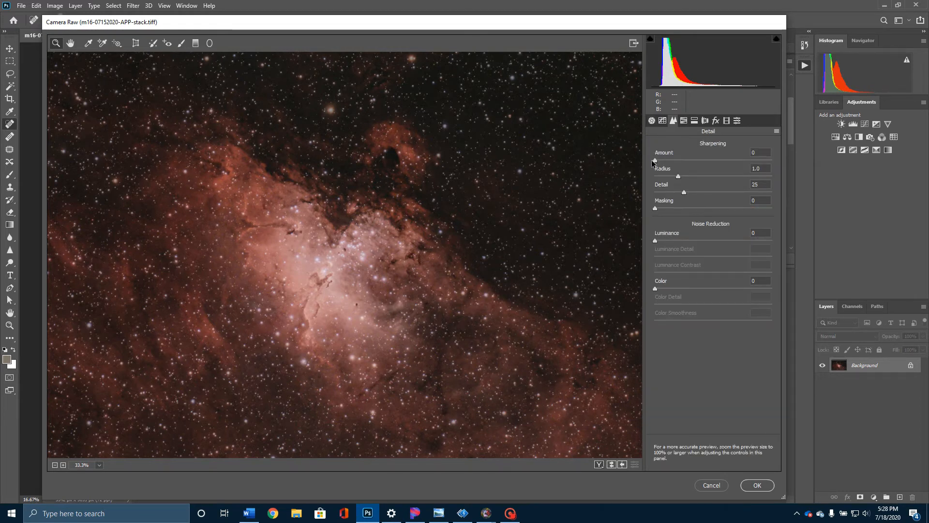
pyautogui.moveTo(656, 163); pyautogui.dragTo(669, 175)
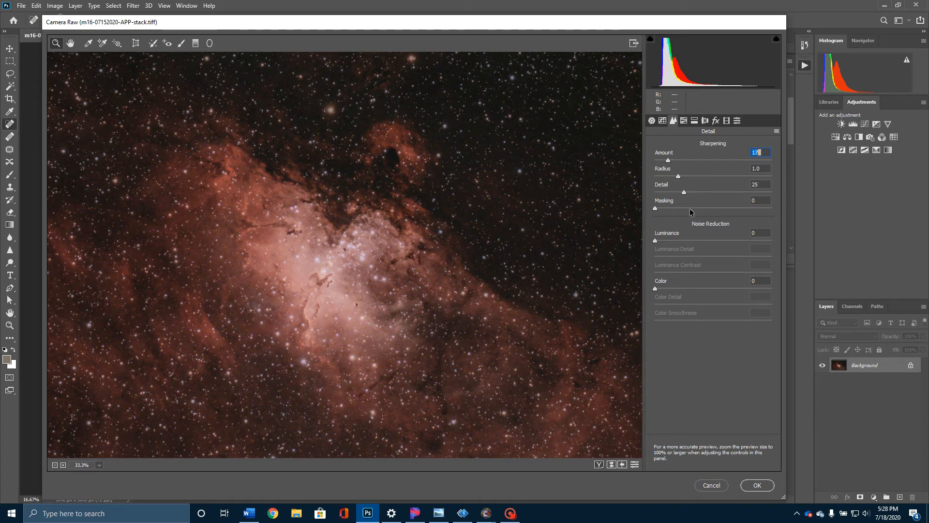
pyautogui.click(683, 192)
pyautogui.moveTo(685, 193); pyautogui.dragTo(689, 196)
pyautogui.moveTo(657, 210); pyautogui.dragTo(666, 211)
pyautogui.click(754, 486)
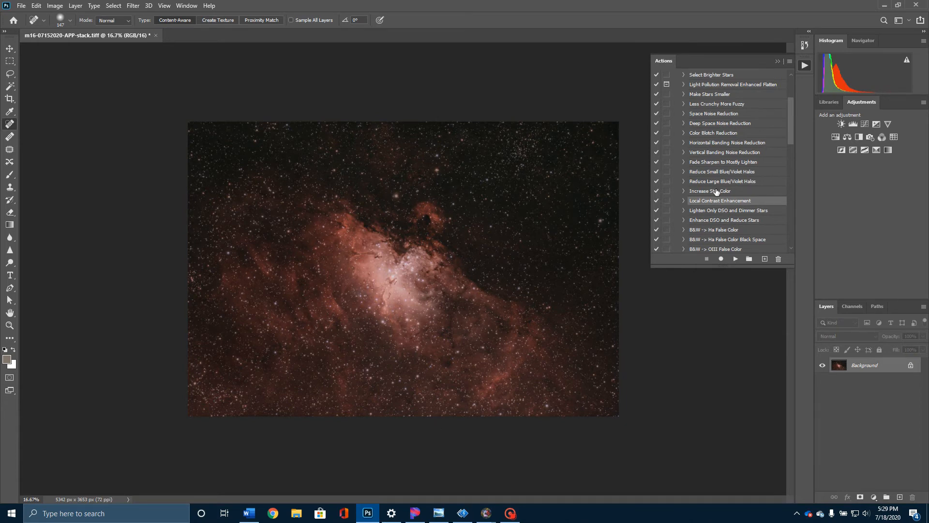
pyautogui.click(881, 137)
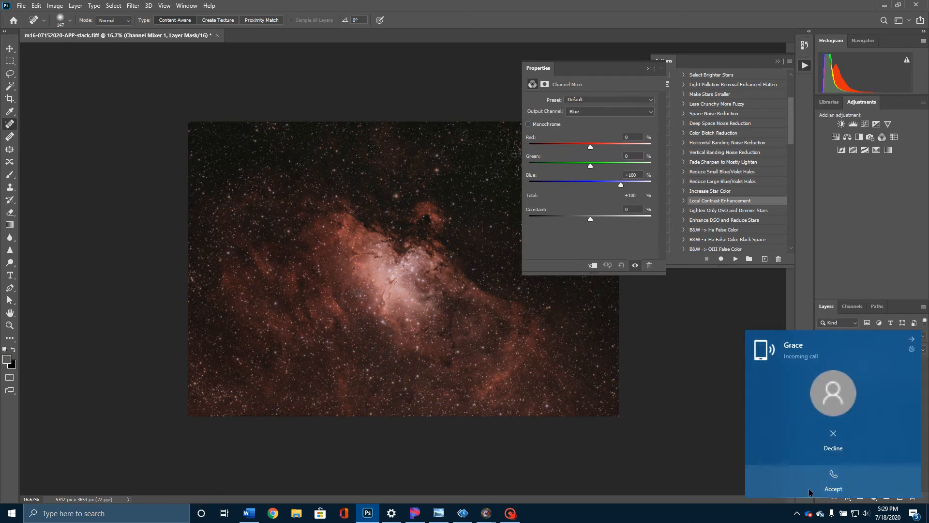
pyautogui.click(509, 513)
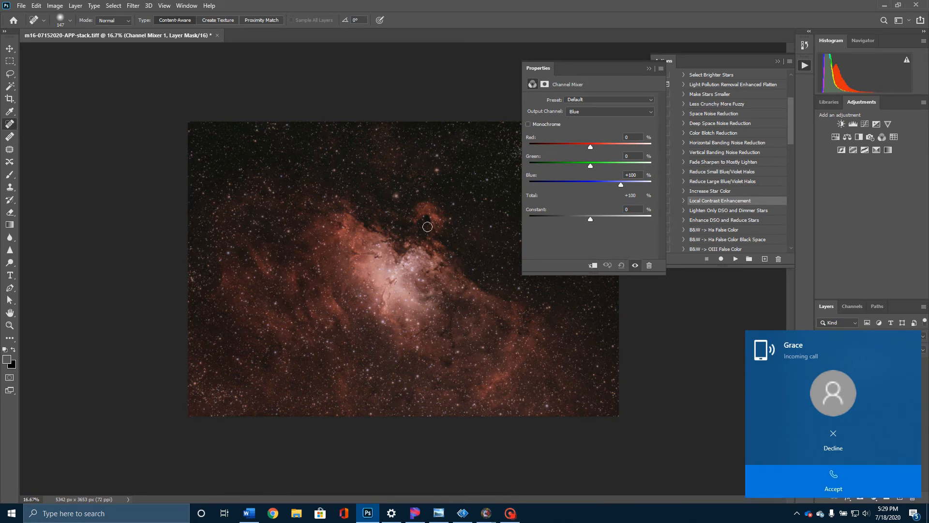
pyautogui.click(507, 512)
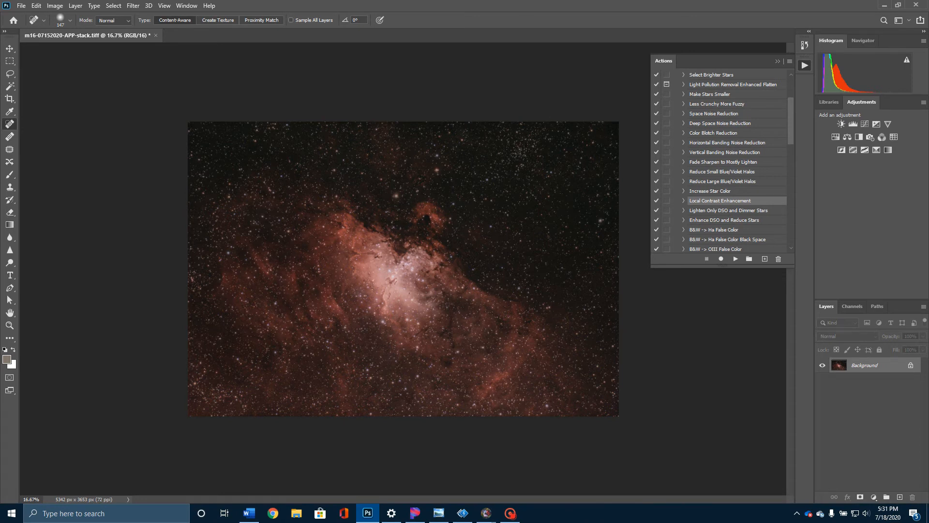
pyautogui.click(881, 138)
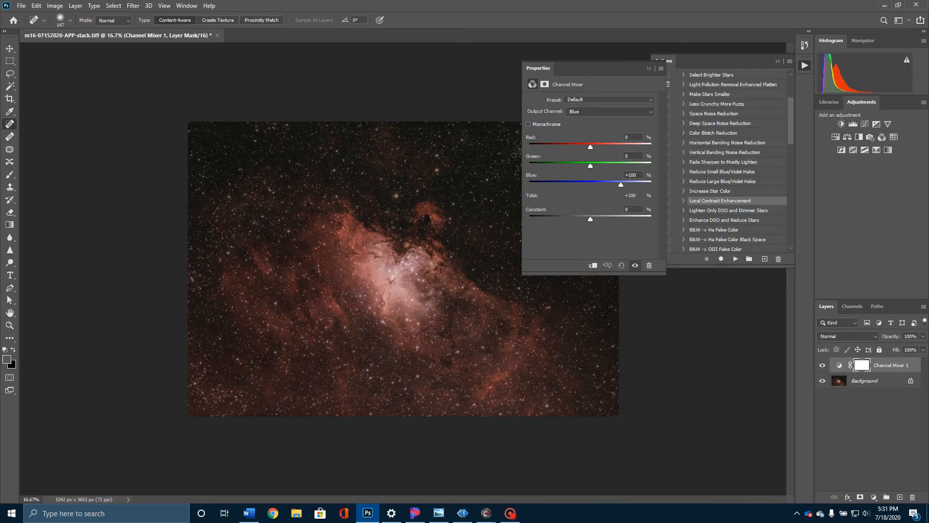
pyautogui.moveTo(590, 146); pyautogui.dragTo(597, 150)
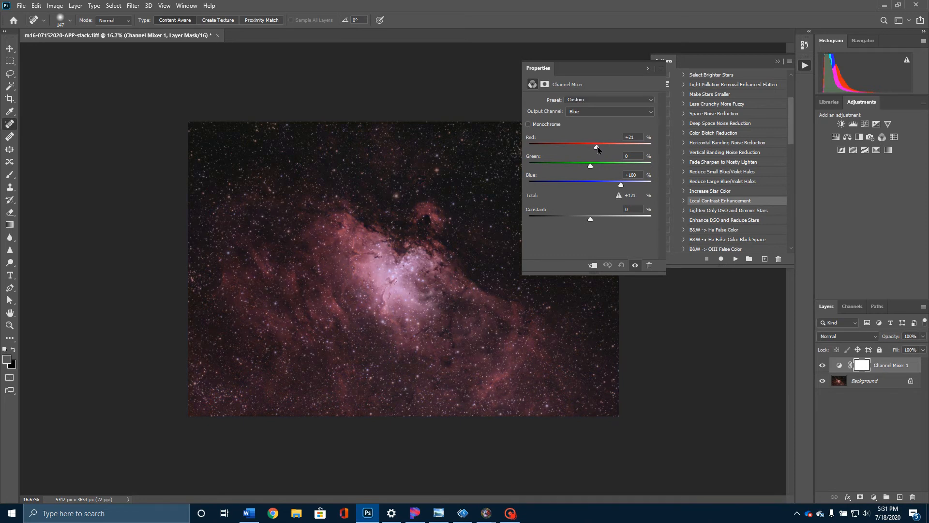
pyautogui.moveTo(598, 149); pyautogui.dragTo(596, 149)
pyautogui.hotkey('ctrl', 'z')
pyautogui.hotkey('ctrl', 'z')
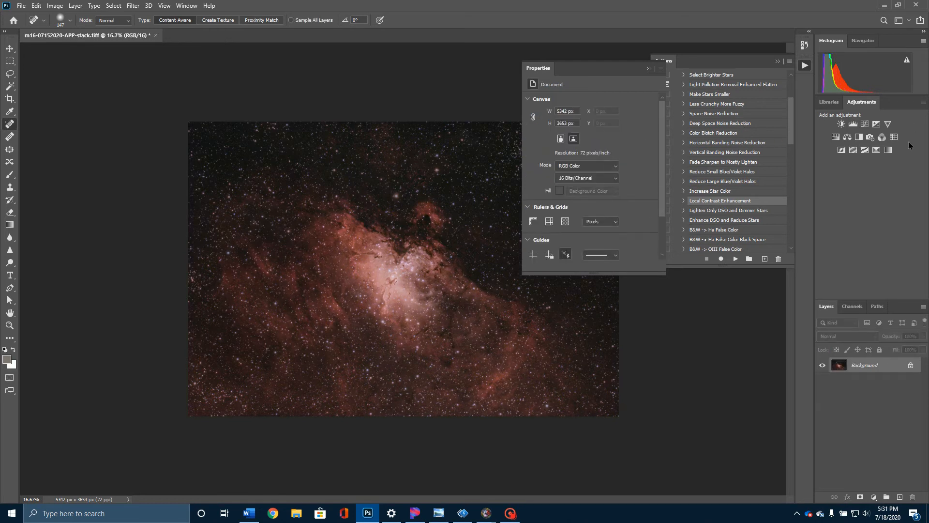
# - Add a Channel Mixer adjustment layer and set its Red output channel to red +91%, green +7% and blue -9%
pyautogui.click(881, 137)
pyautogui.click(641, 112)
pyautogui.click(628, 120)
pyautogui.moveTo(621, 147); pyautogui.dragTo(618, 150)
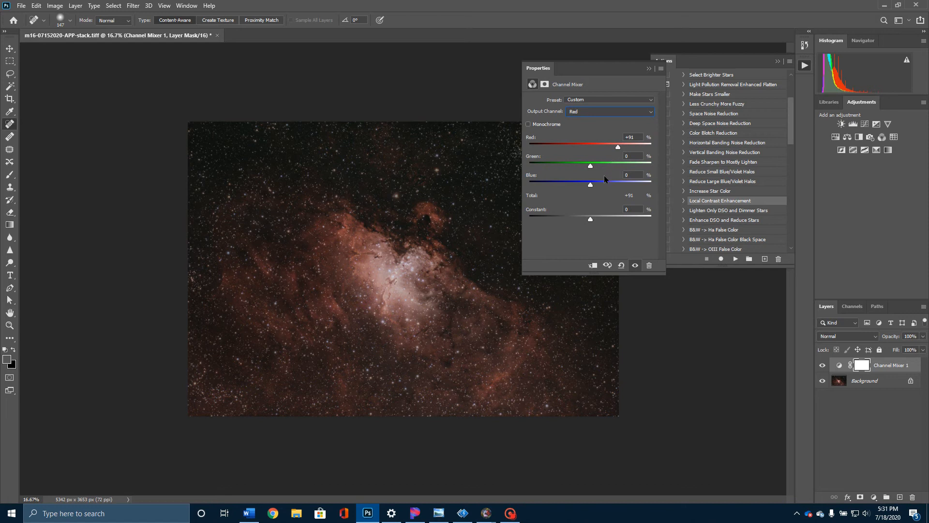
pyautogui.moveTo(591, 167); pyautogui.dragTo(593, 171)
pyautogui.moveTo(590, 185); pyautogui.dragTo(587, 187)
# - Reduce the green contribution slightly in the Channel Mixer's Green output channel and close the adjustment's settings
pyautogui.click(618, 116)
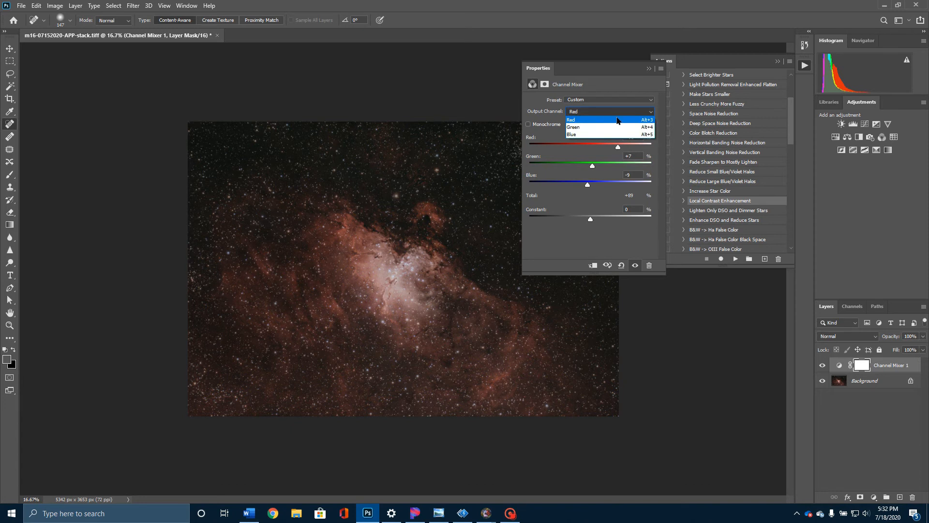
pyautogui.click(612, 127)
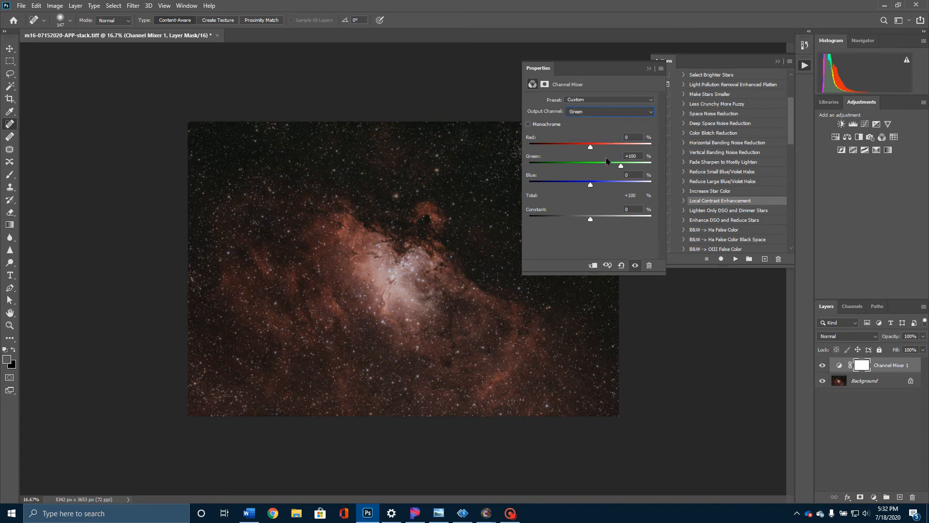
pyautogui.moveTo(621, 166); pyautogui.dragTo(619, 168)
pyautogui.click(649, 69)
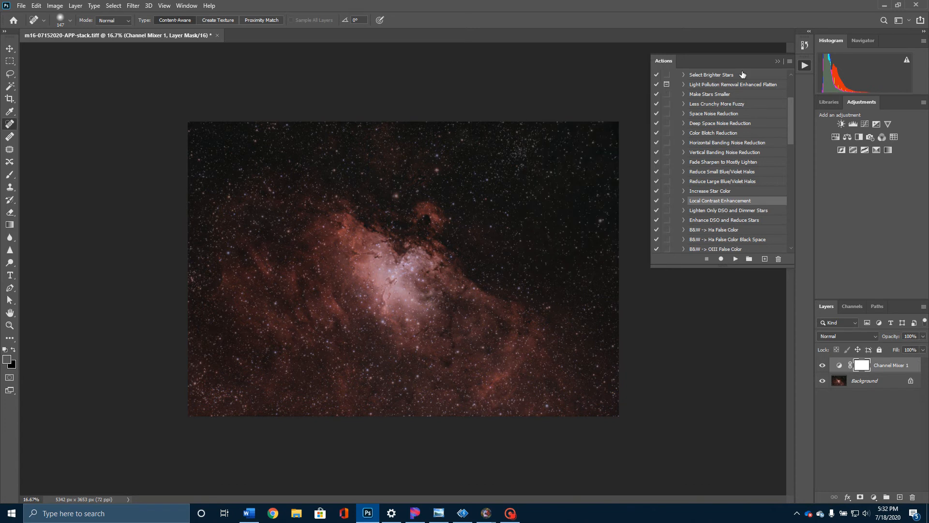
# - Collapse the Actions list and flatten the Channel Mixer adjustment into the Background layer
pyautogui.click(777, 61)
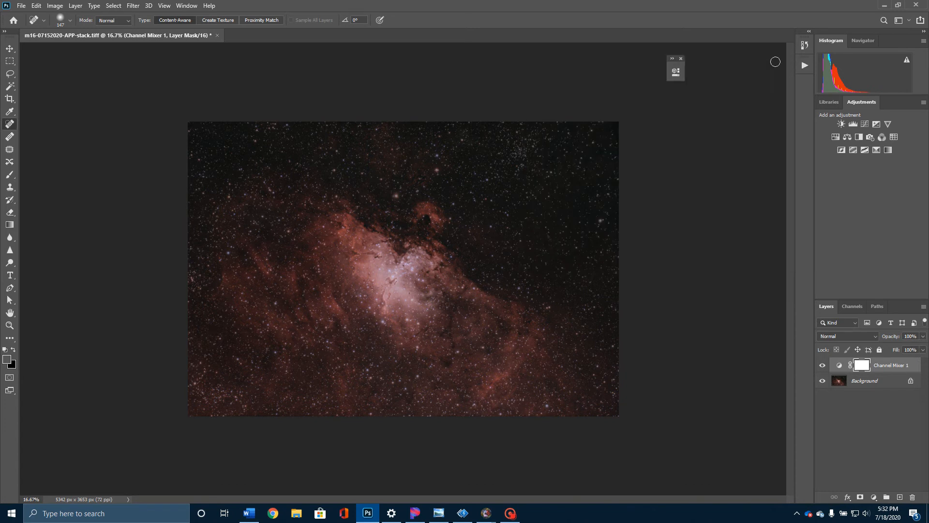
pyautogui.rightClick(884, 386)
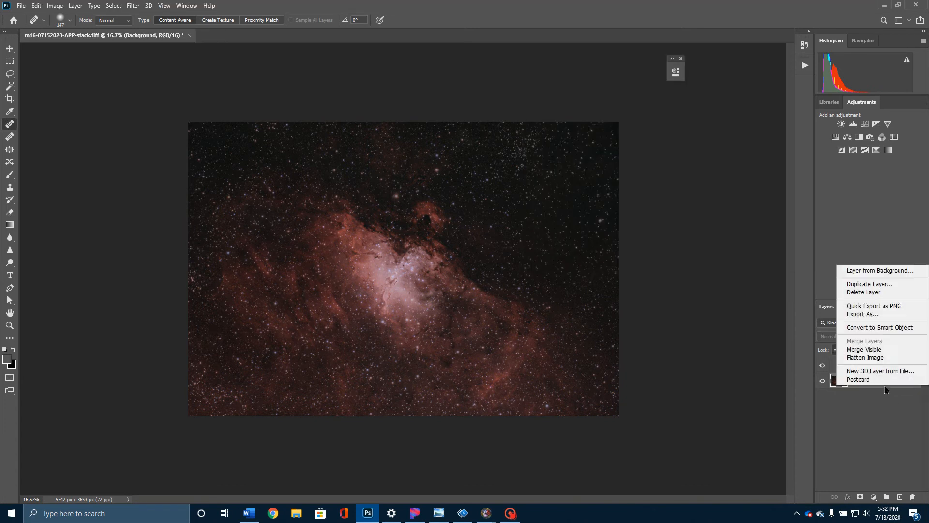
pyautogui.click(880, 358)
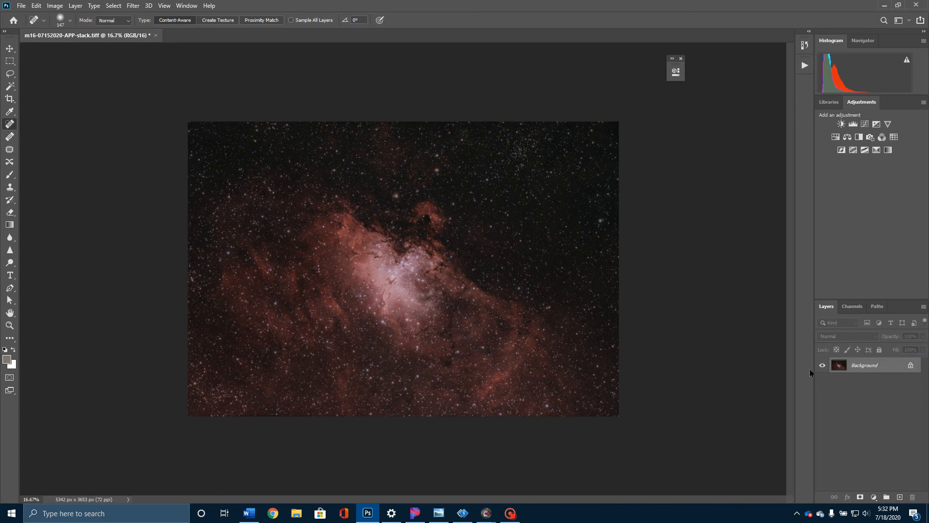
# - Open the flattened image in the Topaz DeNoise AI filter and dismiss its welcome screen
pyautogui.click(131, 6)
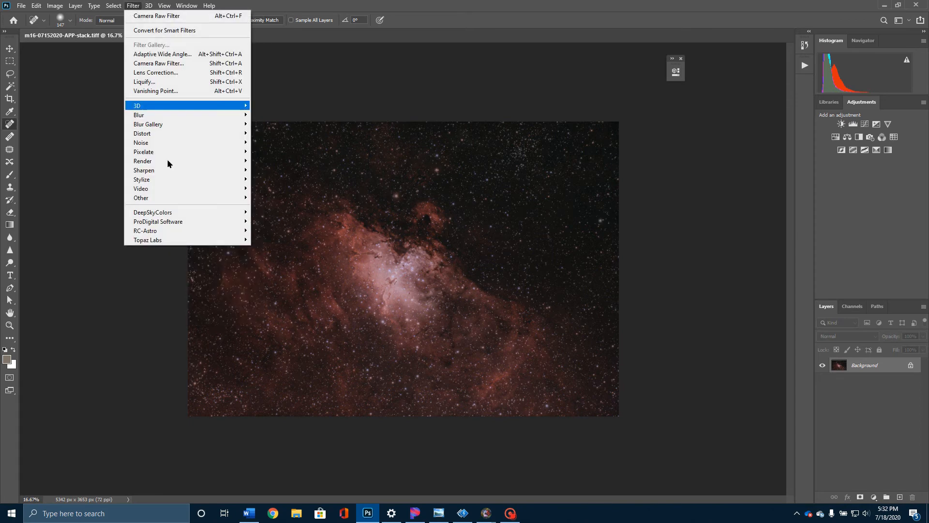
pyautogui.moveTo(222, 240)
pyautogui.click(265, 240)
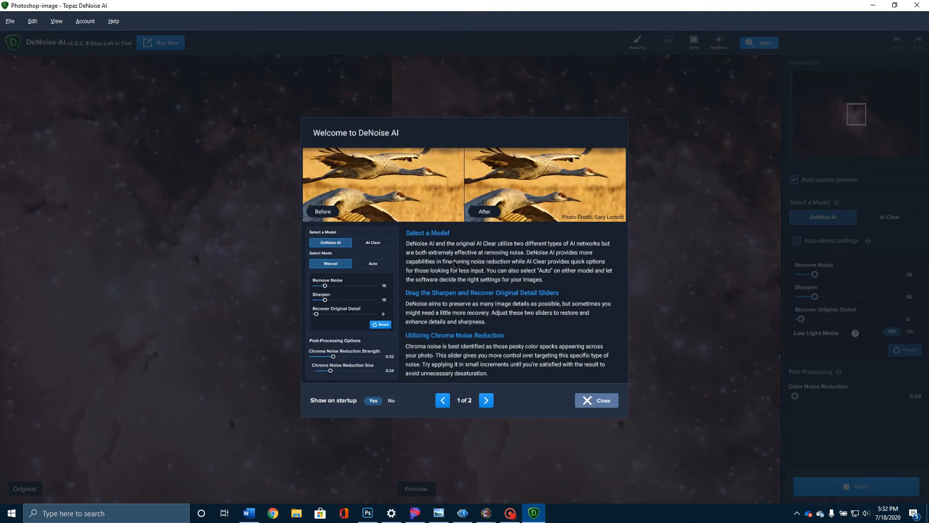
pyautogui.click(578, 403)
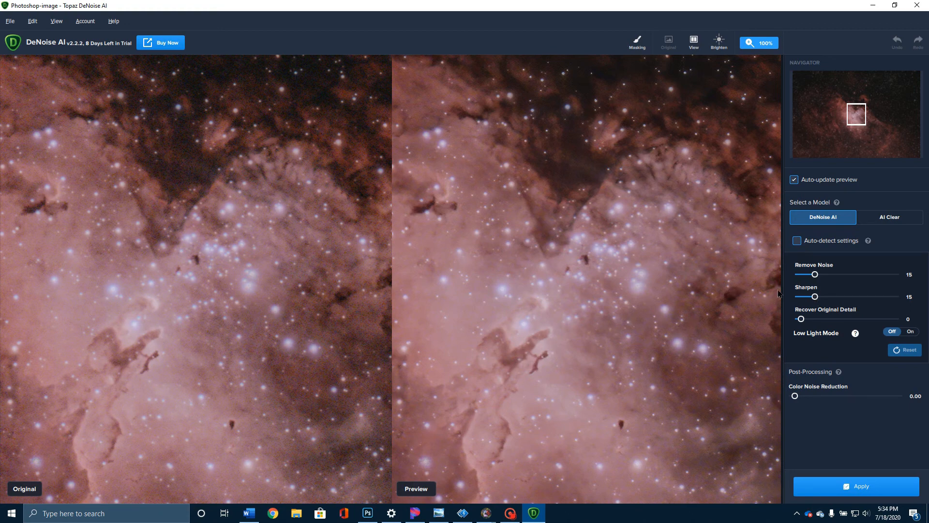
# - In DeNoise AI, set Sharpen to 28, Recover Original Detail to 5 and Color Noise Reduction to 0.10
pyautogui.moveTo(813, 294); pyautogui.dragTo(827, 299)
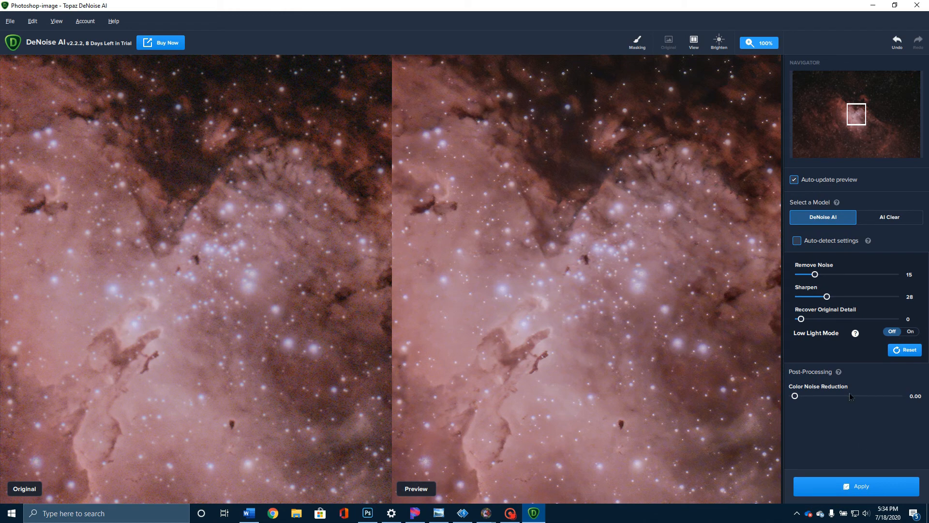
pyautogui.moveTo(801, 320); pyautogui.dragTo(807, 321)
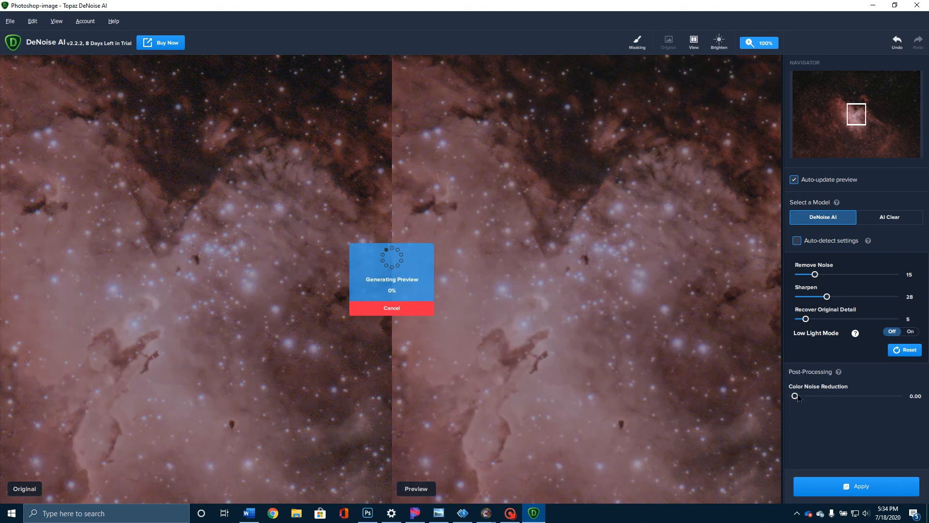
pyautogui.moveTo(795, 396); pyautogui.dragTo(806, 398)
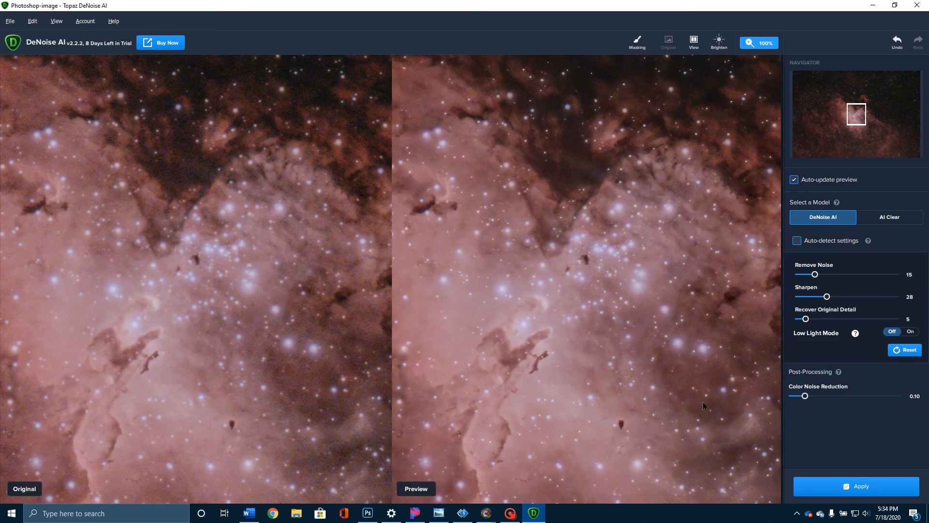
# - Preview the denoised image at 50% in a single view and apply the noise reduction
pyautogui.click(745, 44)
pyautogui.click(764, 48)
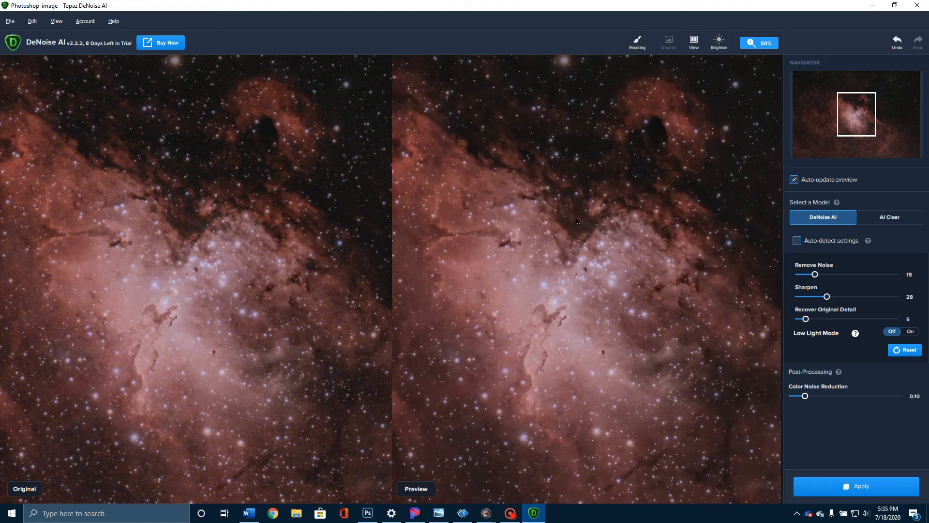
pyautogui.click(693, 42)
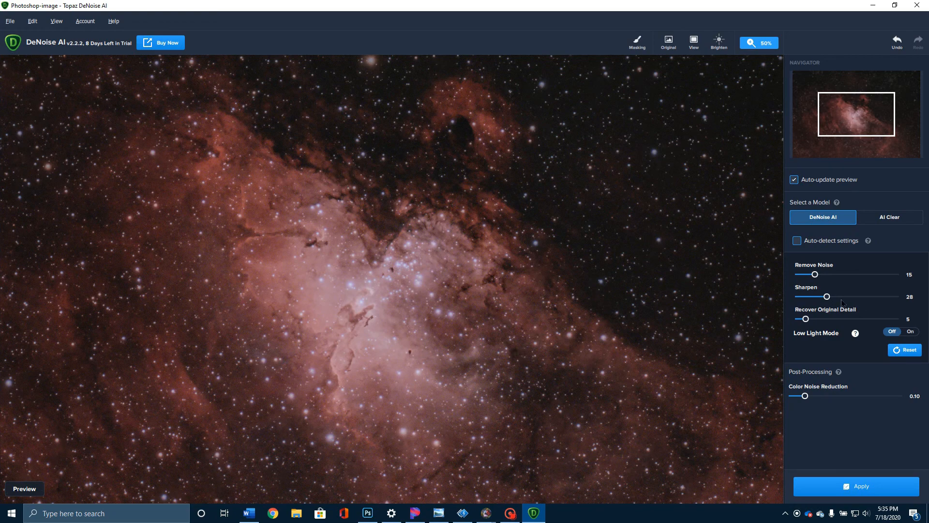
pyautogui.click(845, 488)
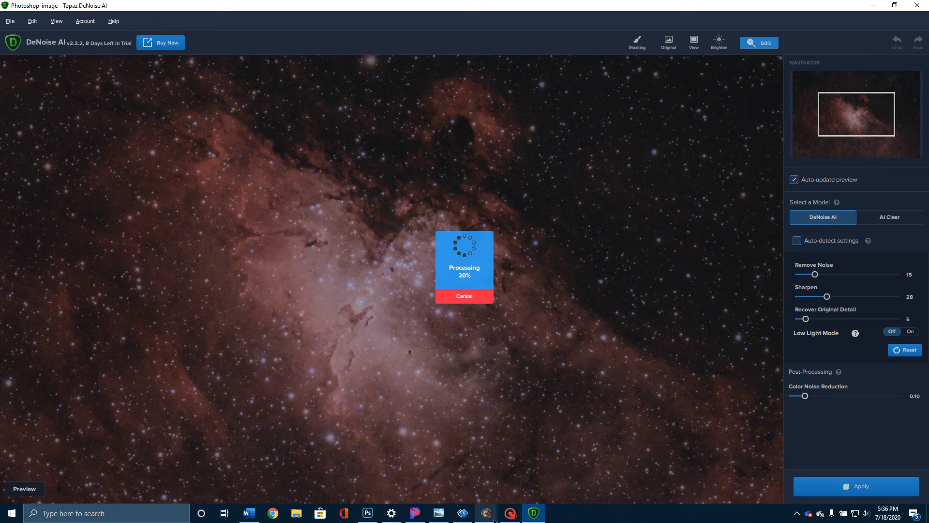
pyautogui.click(514, 520)
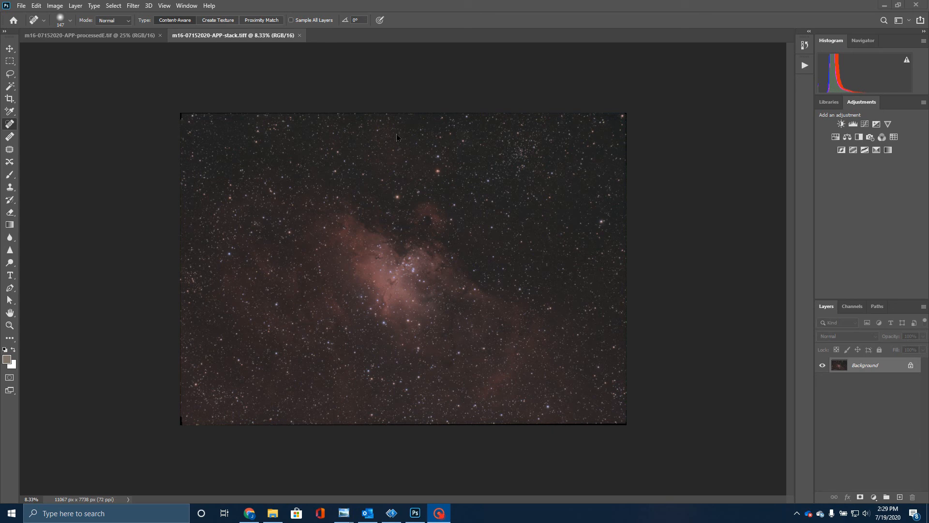
pyautogui.click(21, 6)
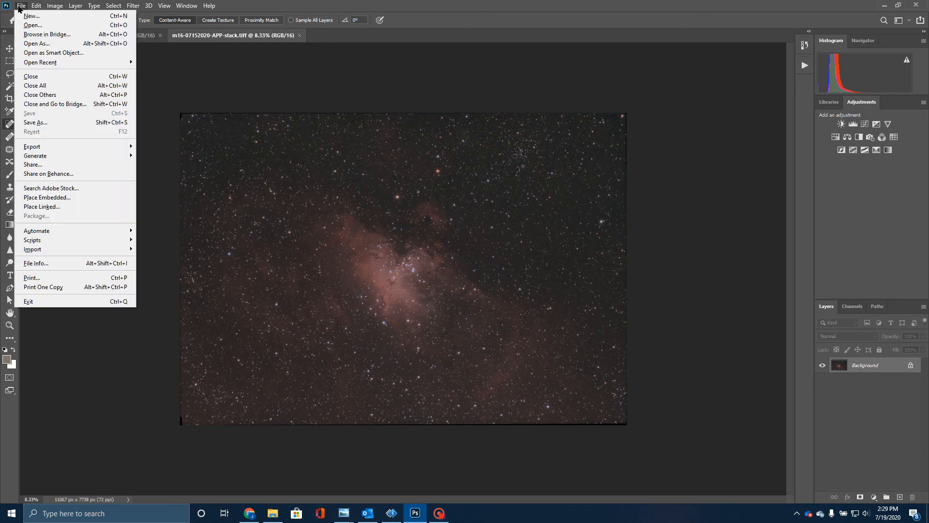
pyautogui.click(32, 25)
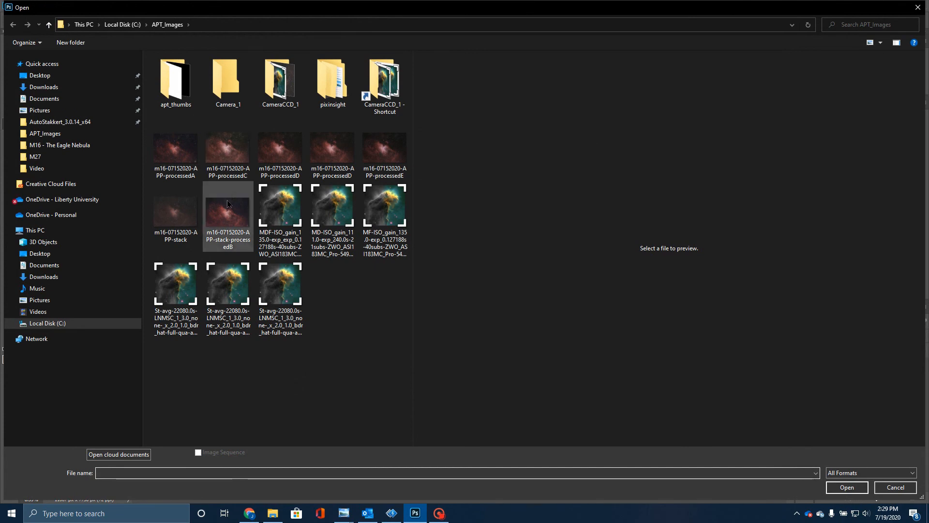
pyautogui.click(378, 154)
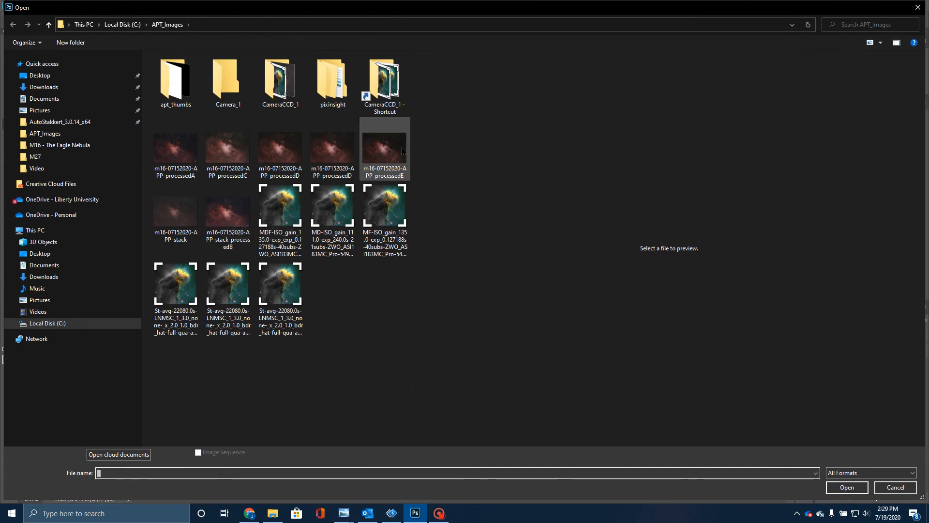
pyautogui.doubleClick(376, 151)
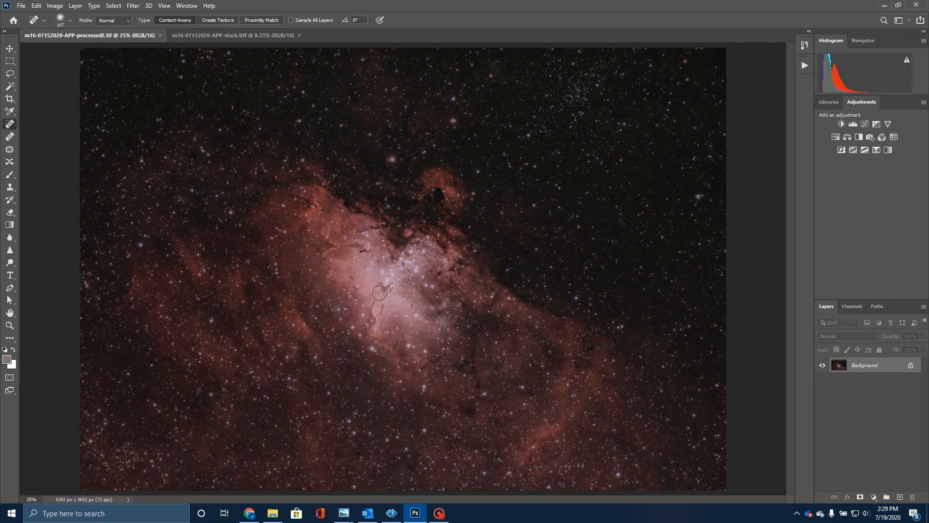
pyautogui.scroll(2, 380, 292)
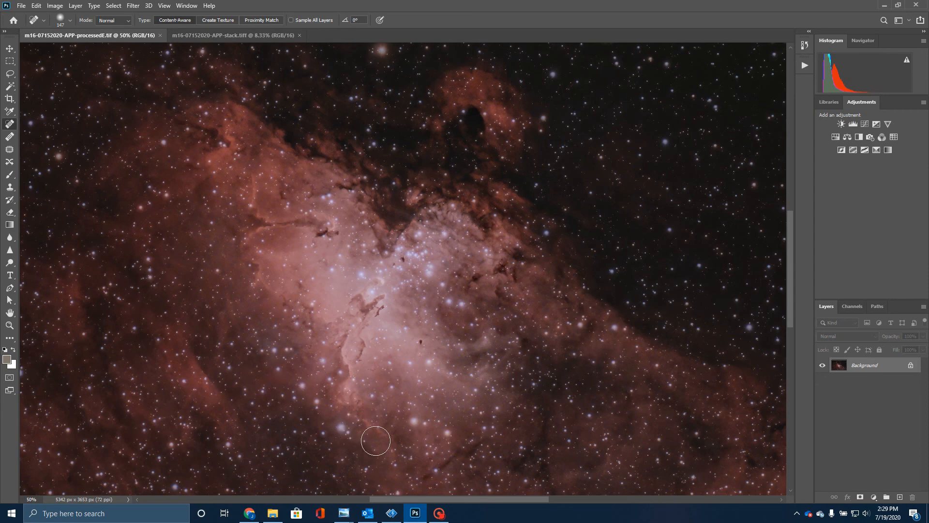
pyautogui.scroll(1, 382, 316)
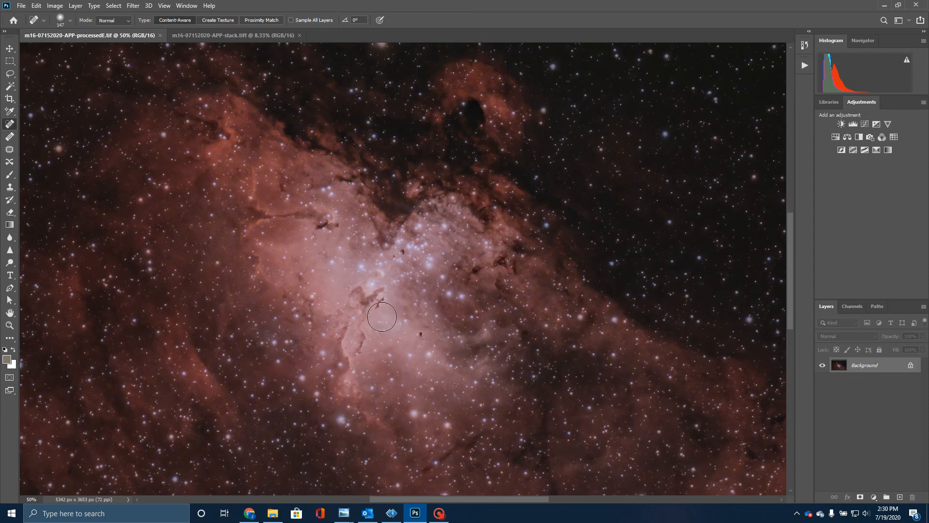
pyautogui.scroll(-1, 382, 317)
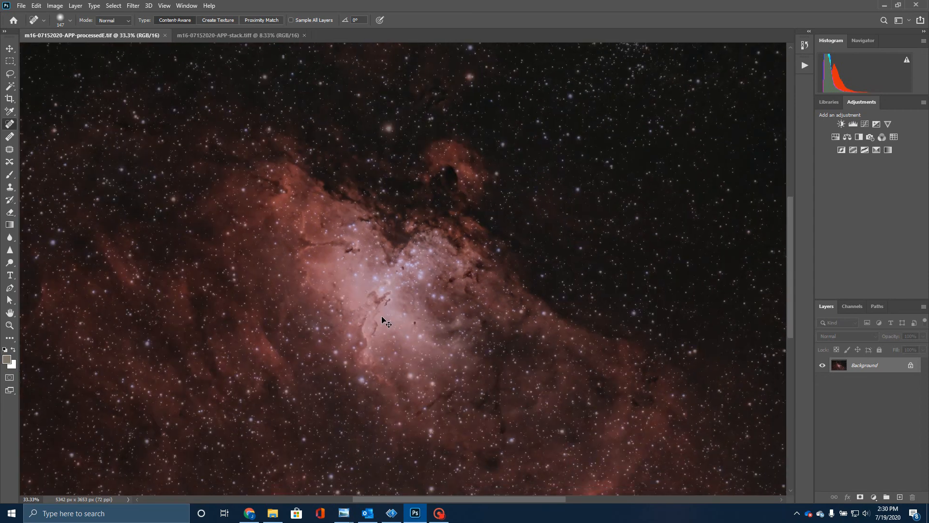
pyautogui.scroll(-1, 382, 317)
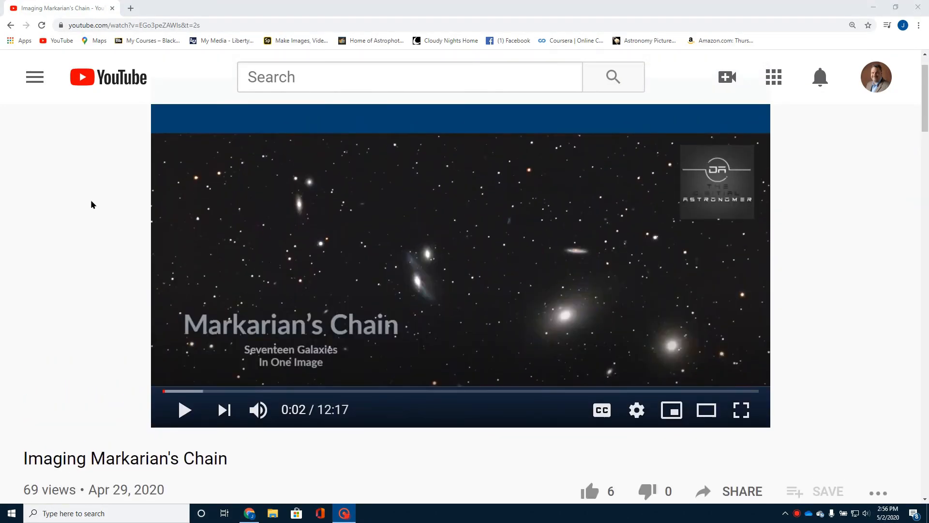
pyautogui.scroll(-3, 92, 201)
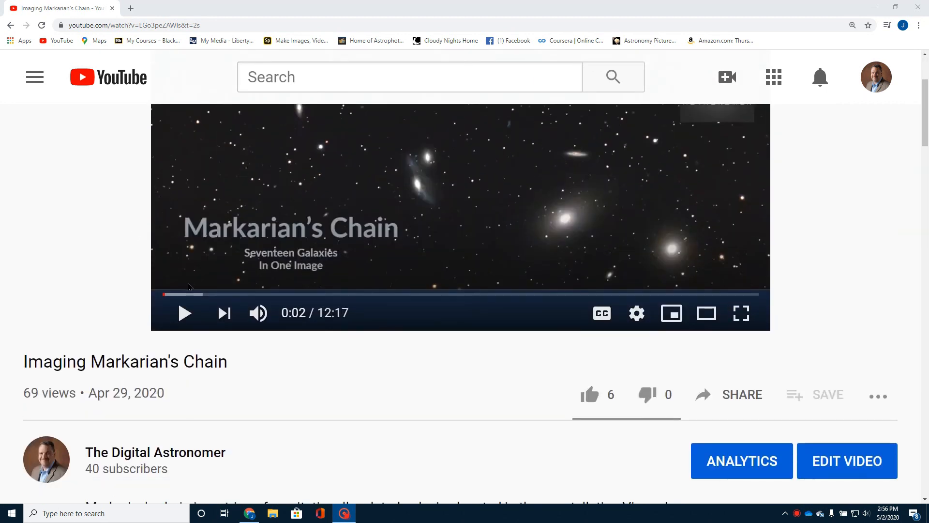